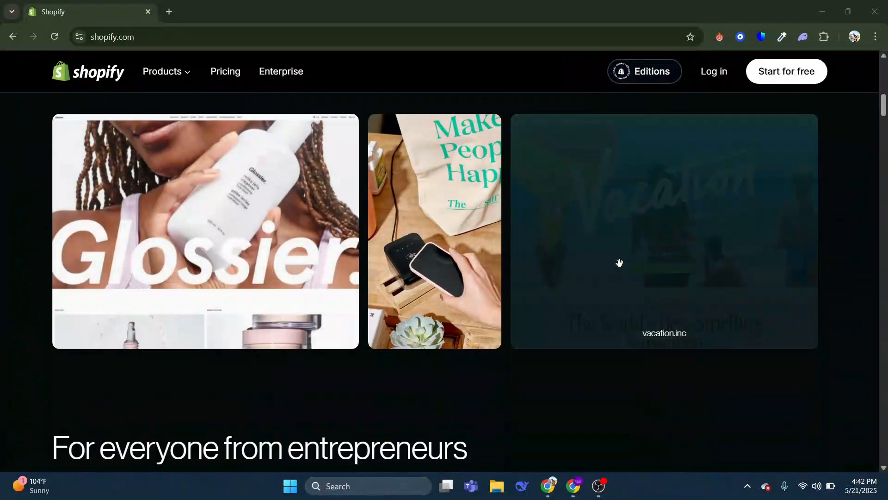
Step: Look through the Shopify homepage sections on merchants, sales channels, customer growth, international selling, store management, apps and developer tools
scroll(644, 265, "down", 2)
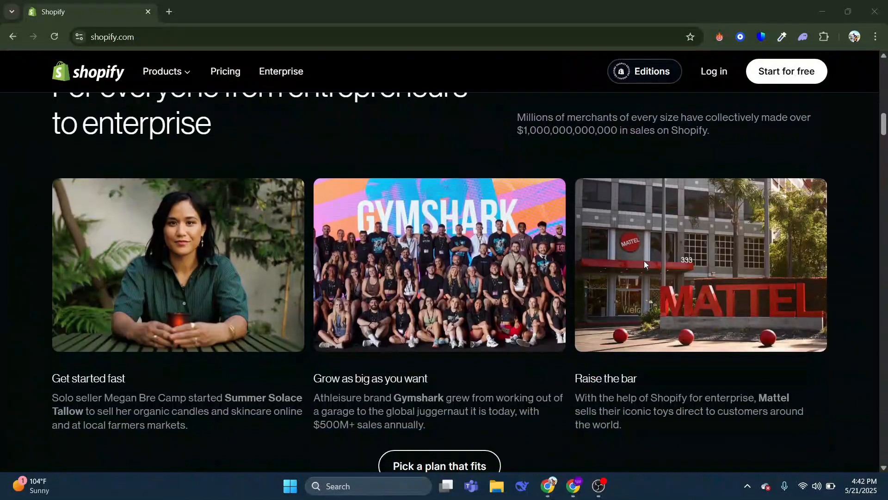
scroll(667, 260, "down", 1)
scroll(688, 270, "down", 2)
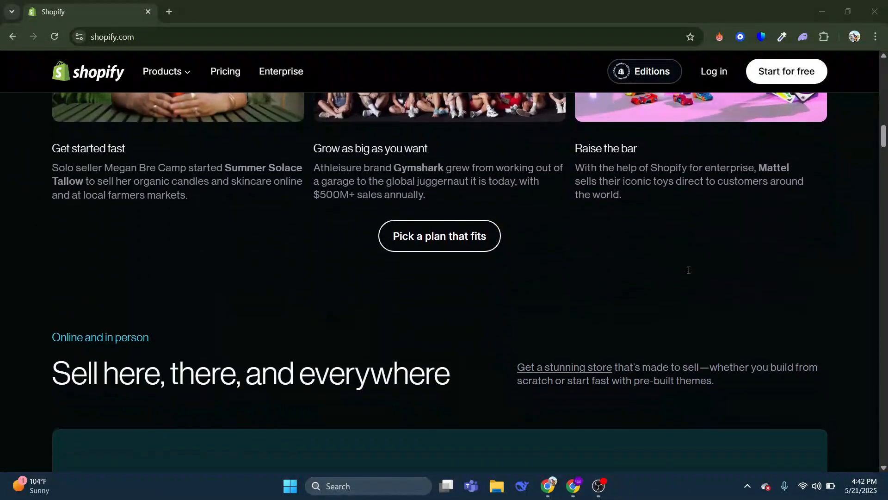
scroll(713, 277, "down", 2)
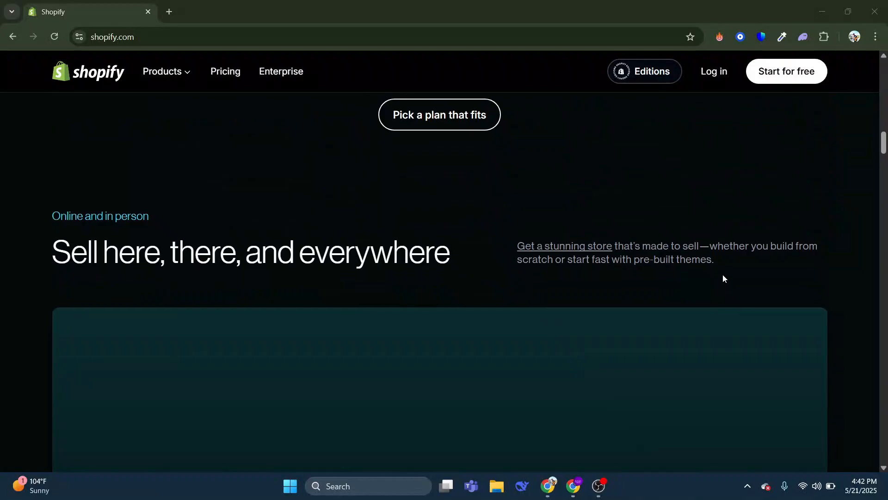
scroll(723, 277, "down", 3)
scroll(724, 278, "down", 3)
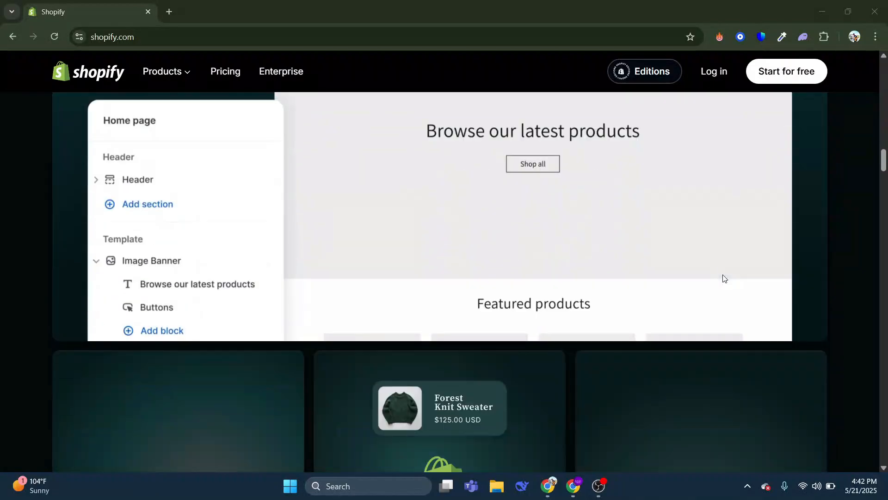
scroll(724, 277, "down", 2)
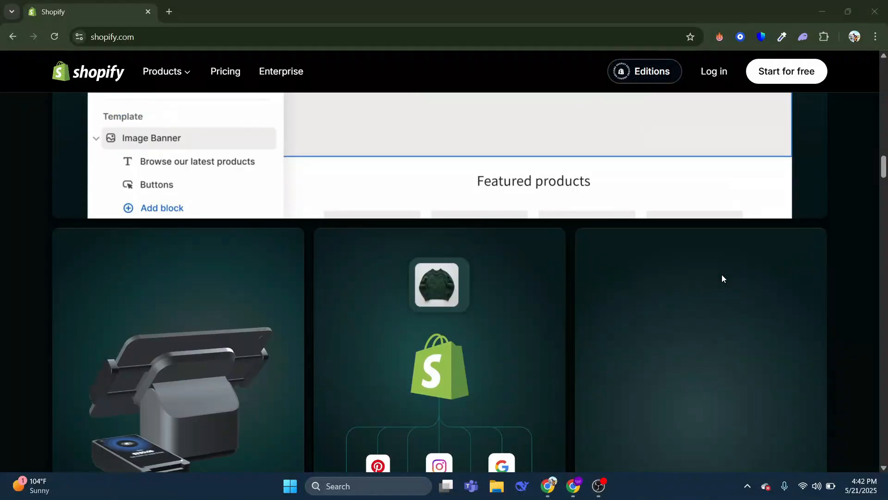
scroll(723, 276, "down", 2)
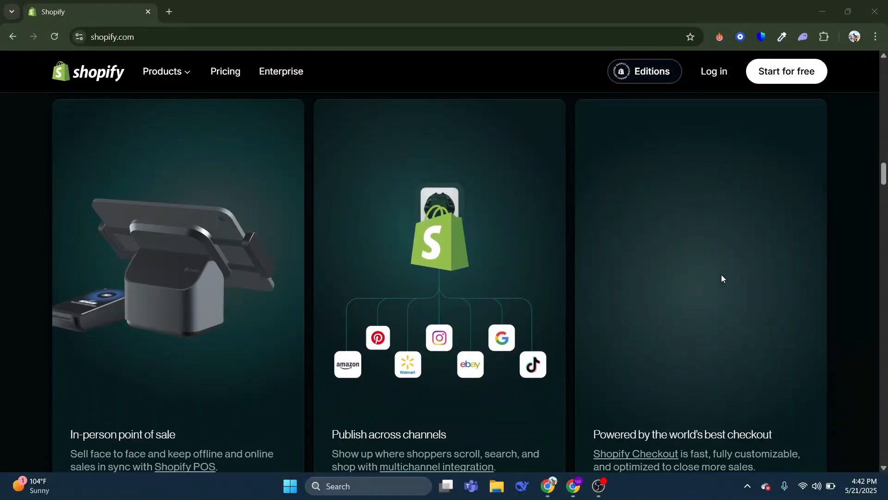
scroll(722, 277, "down", 2)
scroll(722, 278, "down", 3)
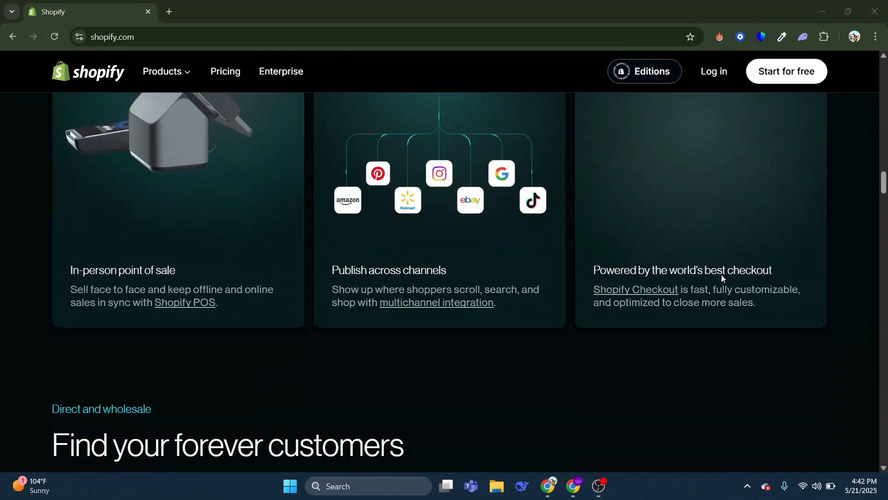
scroll(721, 277, "down", 2)
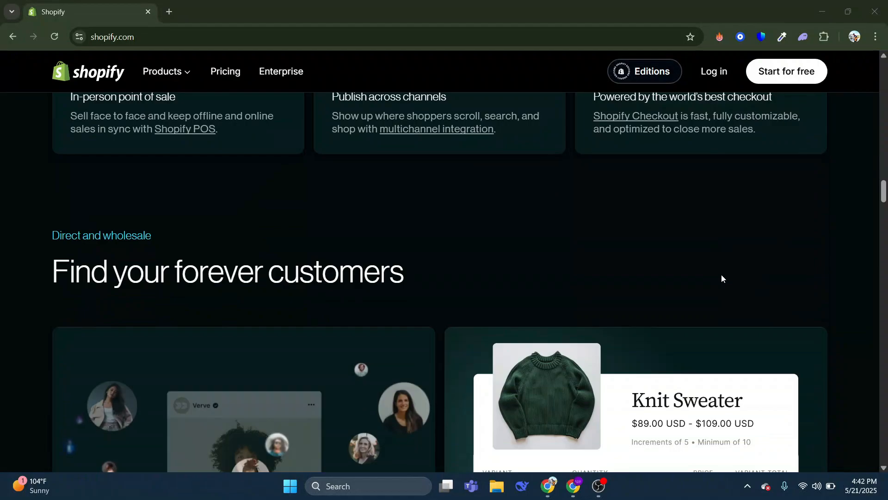
scroll(722, 277, "down", 3)
scroll(721, 278, "down", 5)
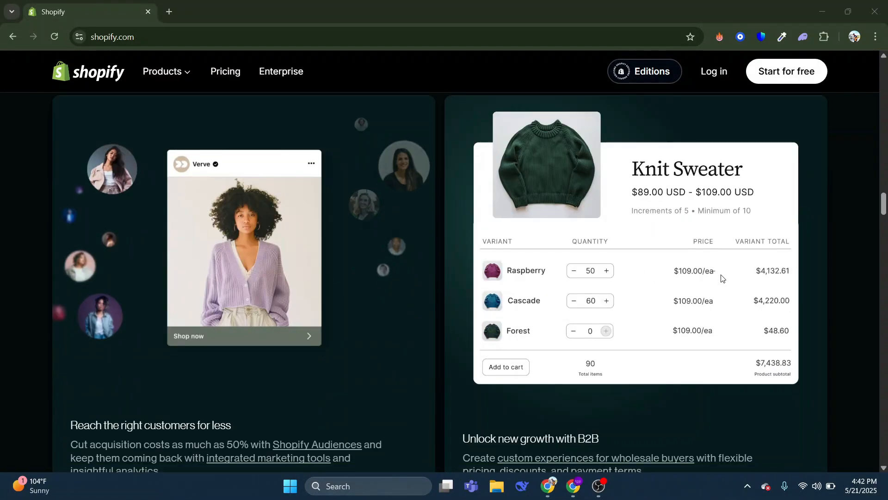
scroll(720, 275, "down", 3)
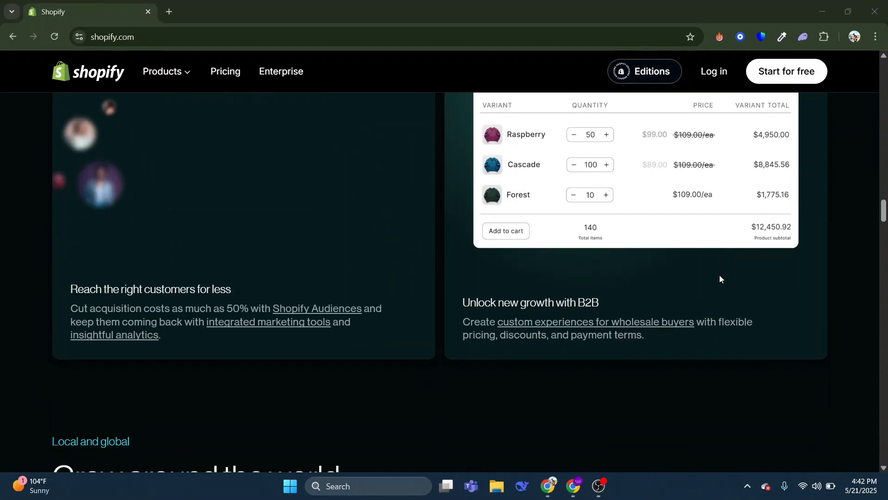
scroll(720, 278, "down", 3)
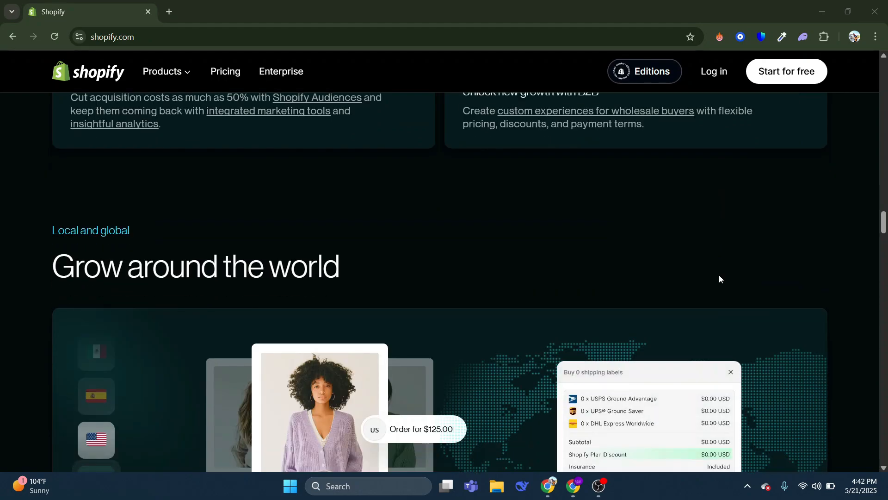
scroll(720, 278, "down", 3)
scroll(720, 276, "down", 2)
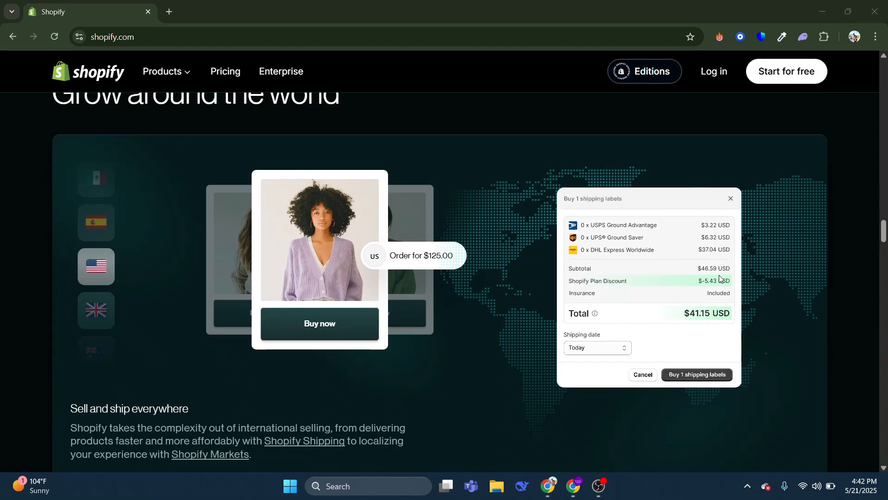
scroll(719, 275, "down", 1)
scroll(750, 280, "down", 3)
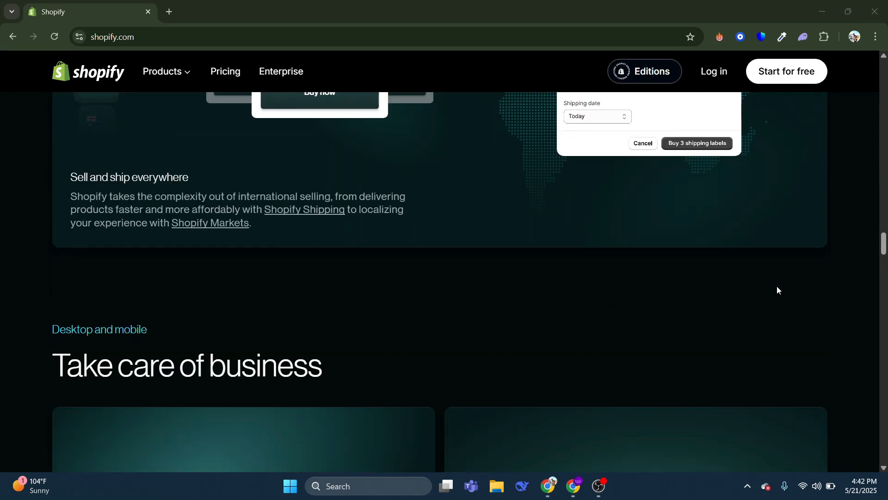
scroll(785, 308, "down", 2)
scroll(785, 312, "down", 2)
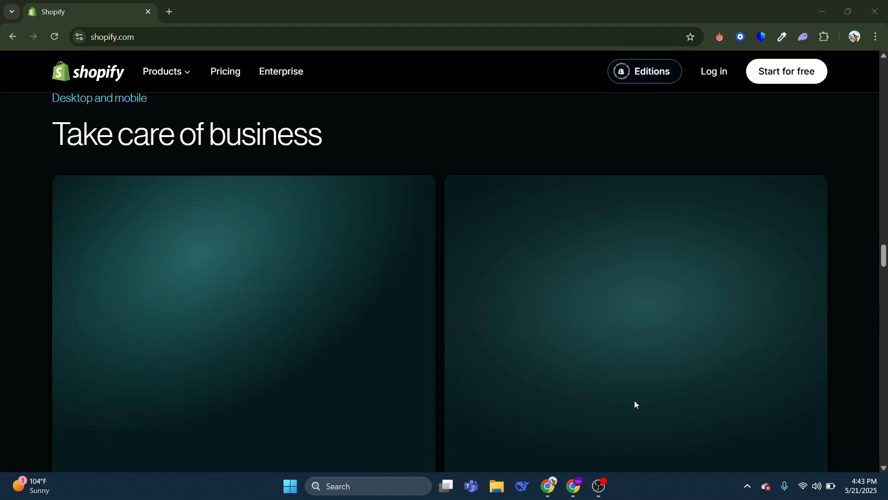
scroll(307, 391, "down", 2)
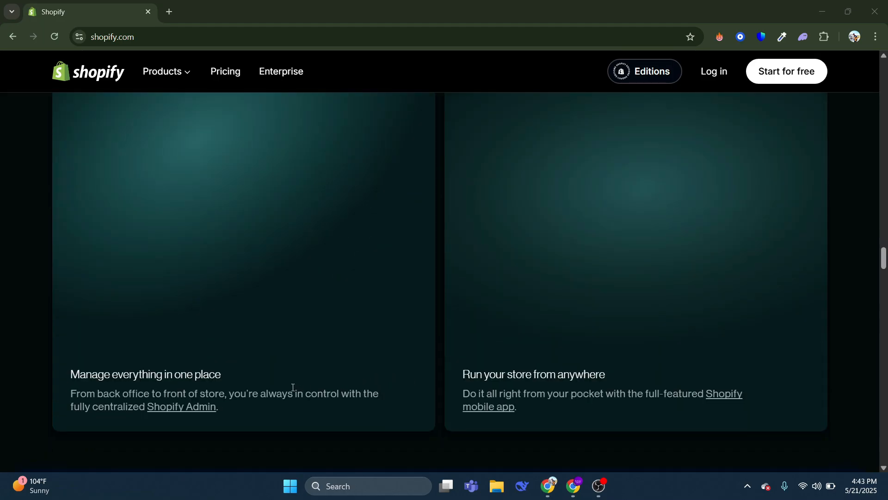
scroll(287, 386, "down", 3)
scroll(270, 384, "down", 3)
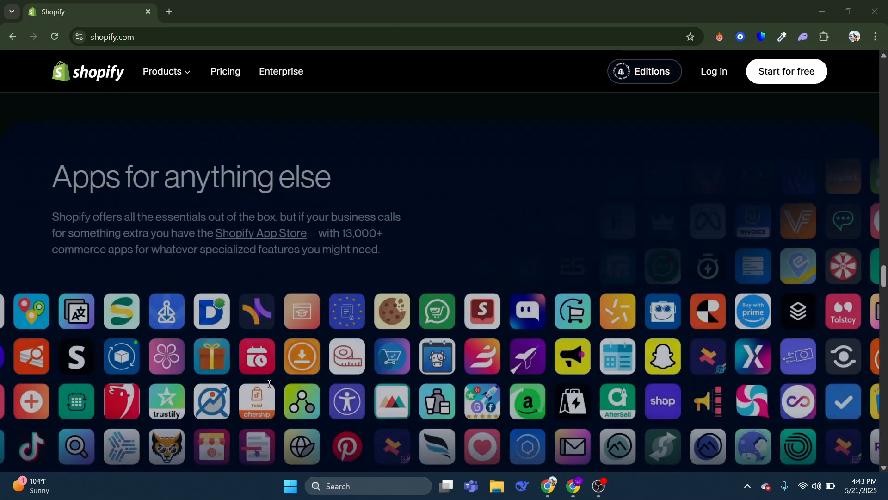
scroll(269, 384, "down", 2)
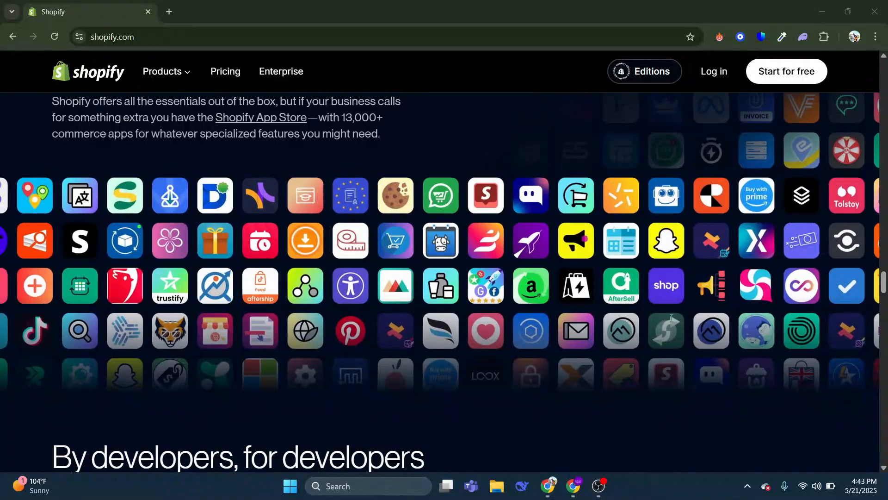
scroll(444, 433, "down", 2)
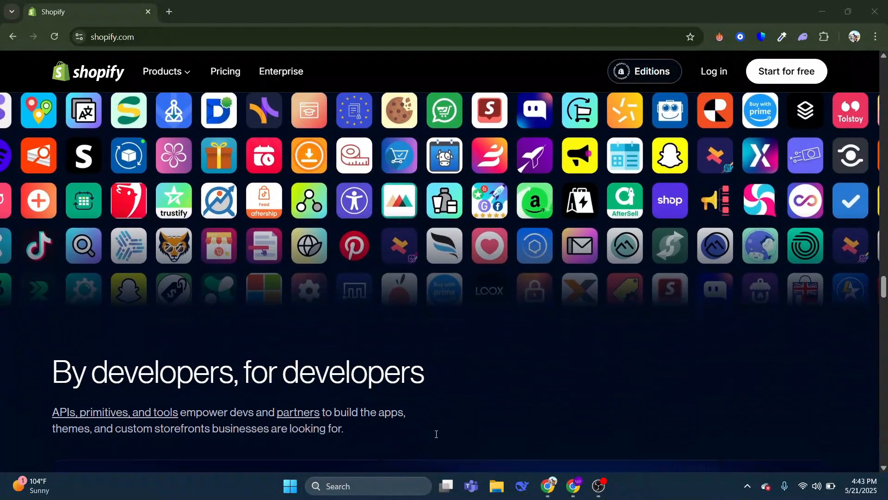
scroll(435, 433, "up", 5)
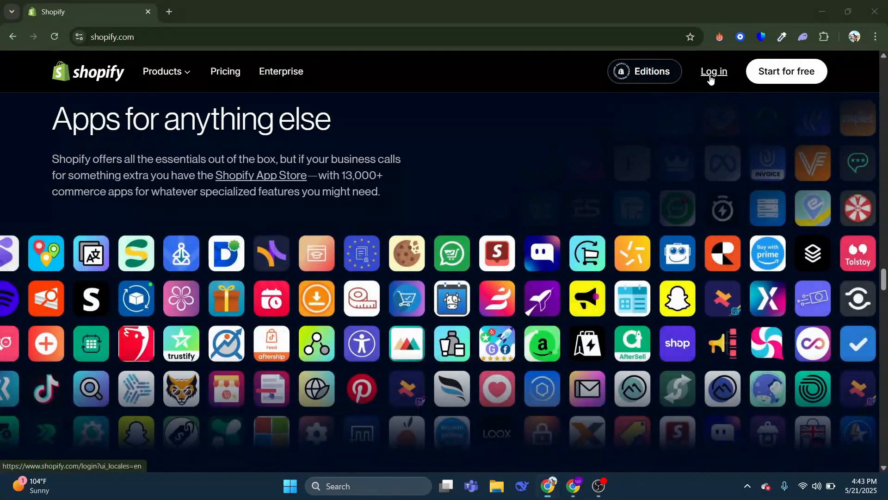
Step: Log in to the store admin and open the Shopify App Store from the Apps and sales channels settings
left_click(710, 77)
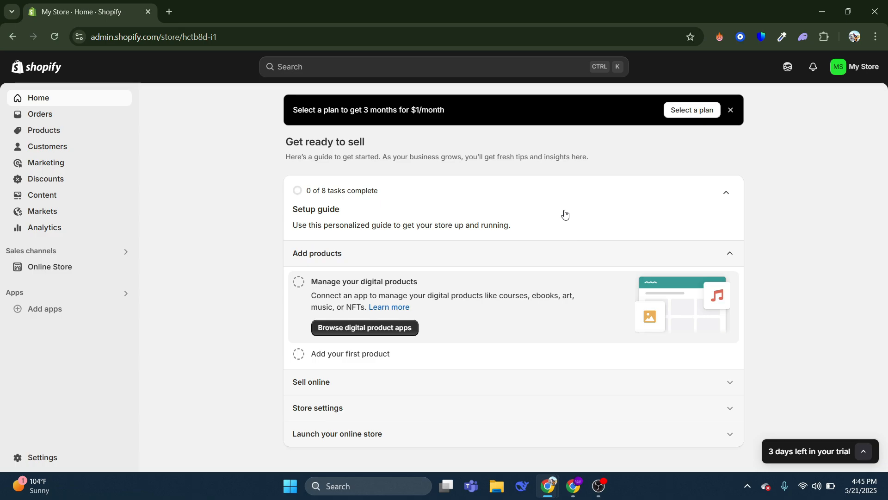
left_click(42, 457)
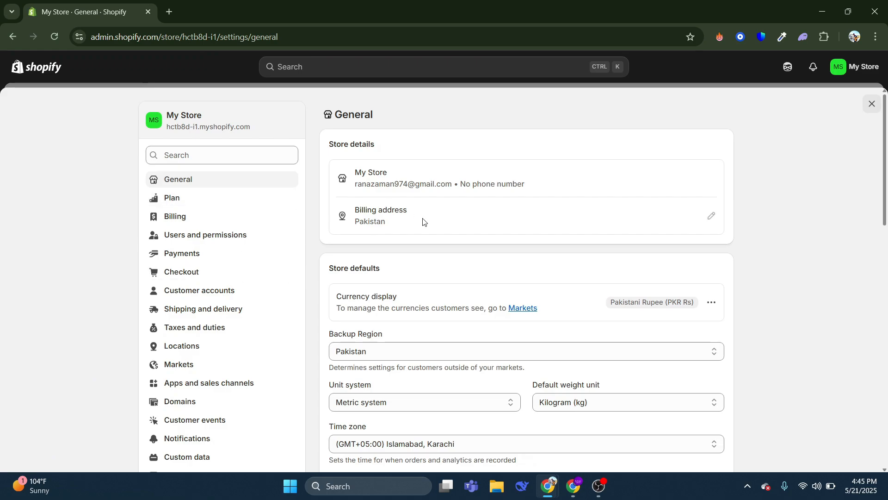
left_click(224, 388)
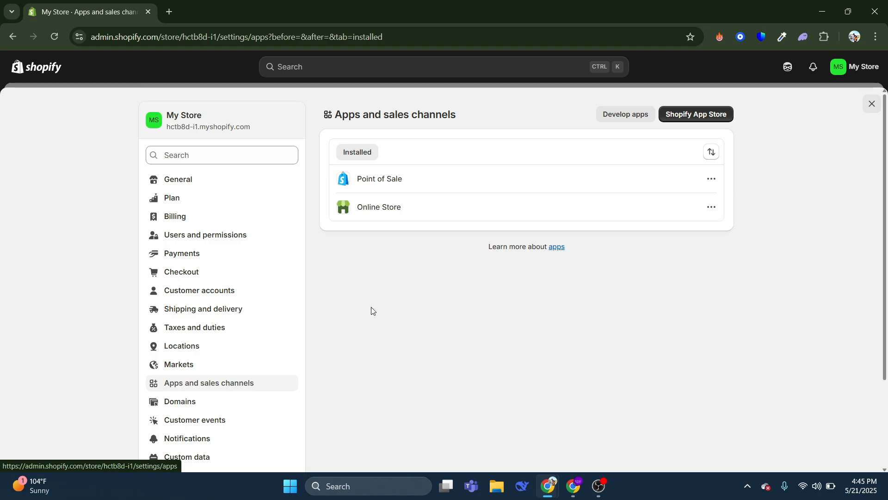
left_click(690, 119)
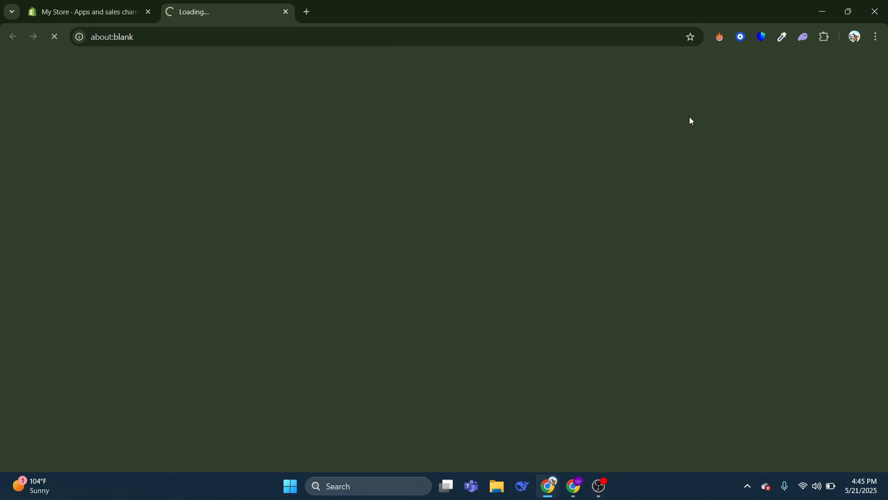
Step: Search the app store for "easy ads" and open the AI - Easy Ads for Facebook Ads listing
scroll(512, 345, "down", 3)
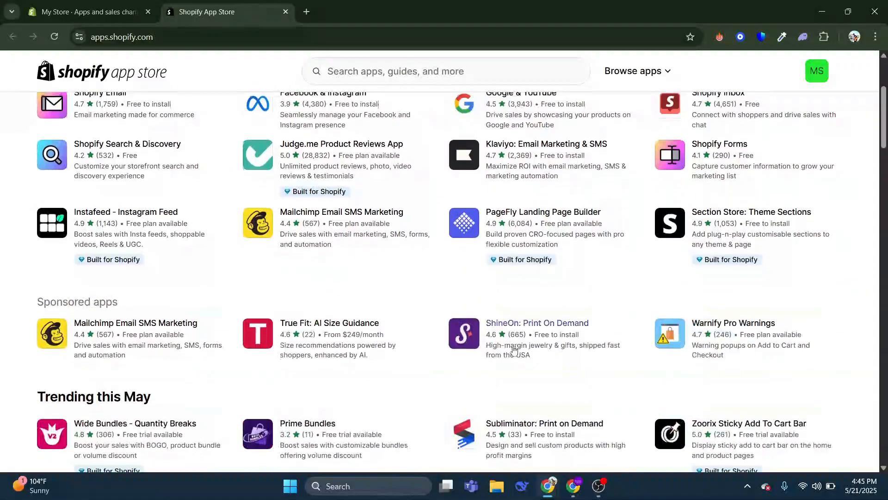
scroll(507, 269, "up", 3)
left_click(375, 75)
type("e")
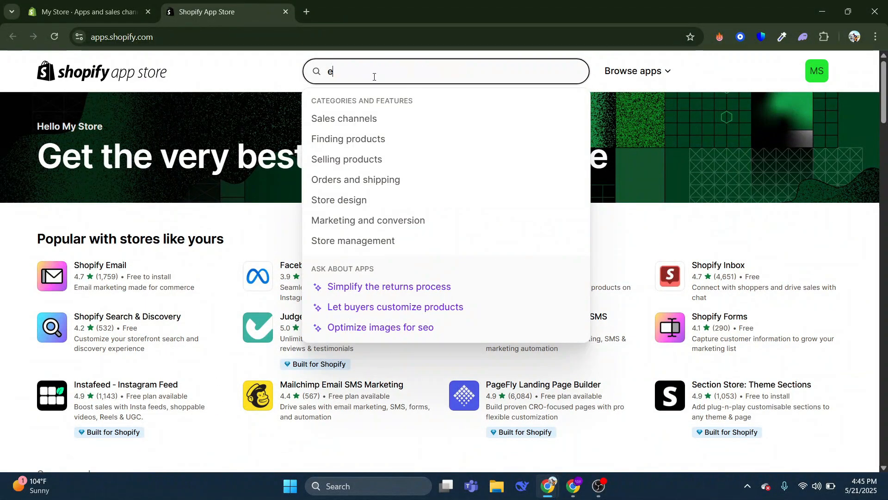
type("asy ads")
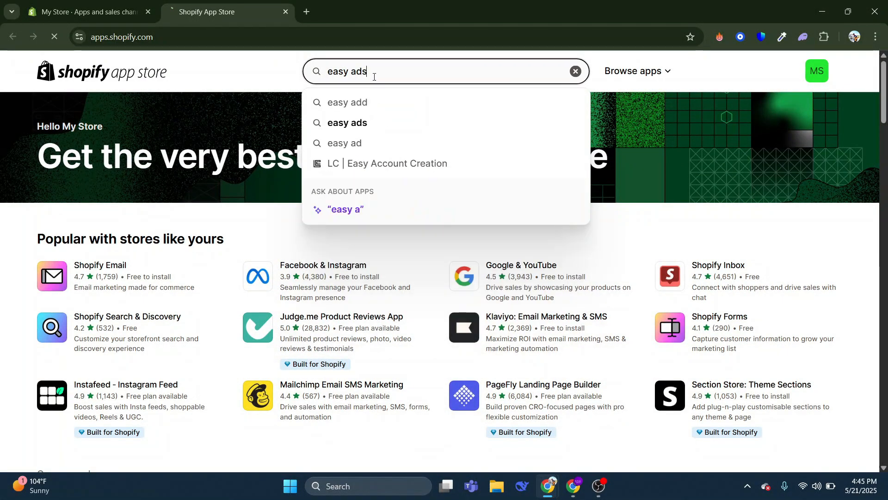
key("Return")
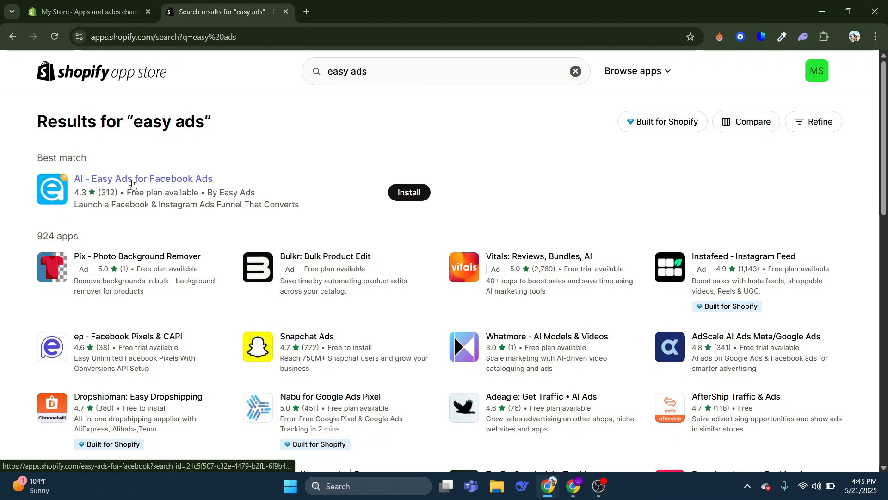
left_click(131, 181)
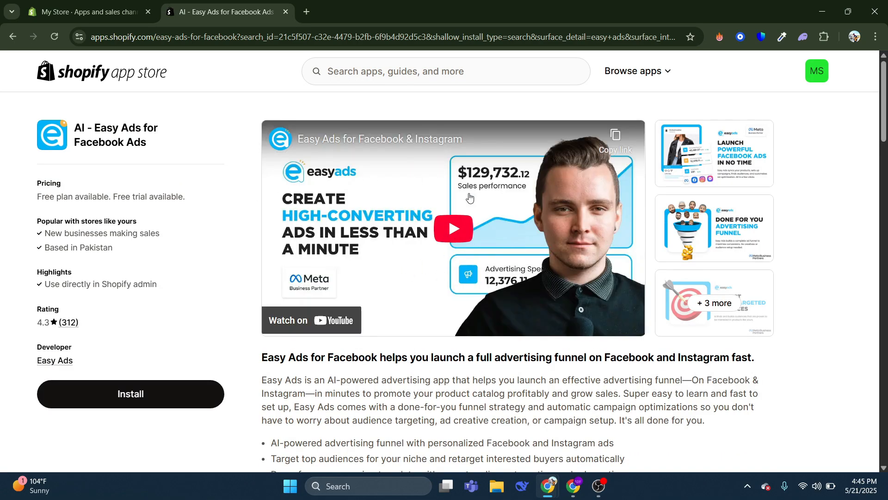
Step: Read the Easy Ads description and feature list, highlighting the paragraph about its AI-powered advertising funnel
scroll(391, 274, "down", 1)
left_click_drag(262, 323, 638, 370)
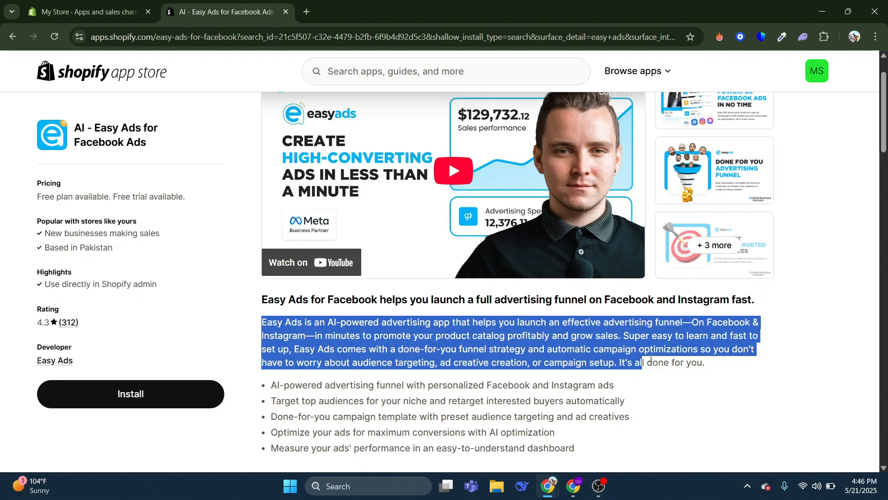
left_click_drag(658, 353, 664, 350)
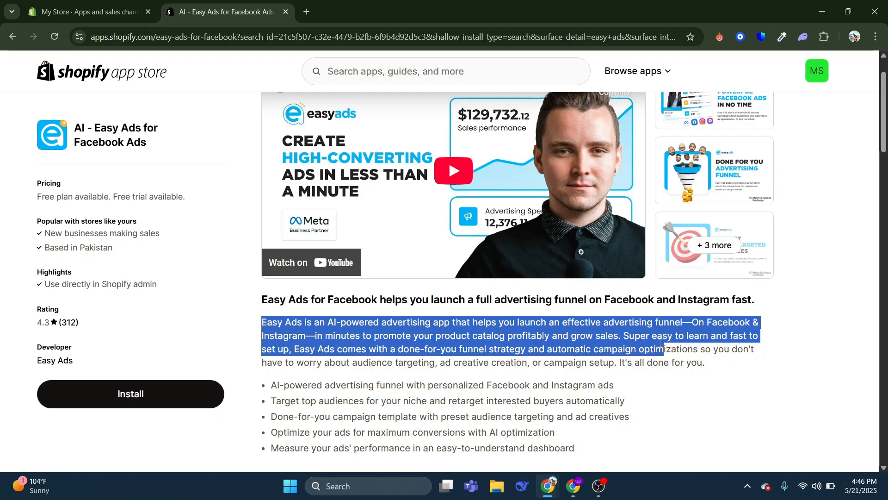
left_click_drag(662, 343, 657, 343)
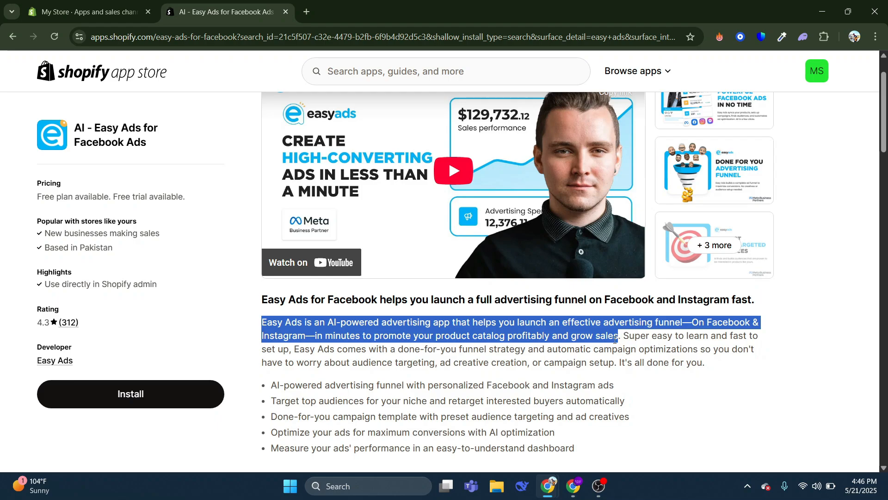
left_click_drag(596, 338, 501, 359)
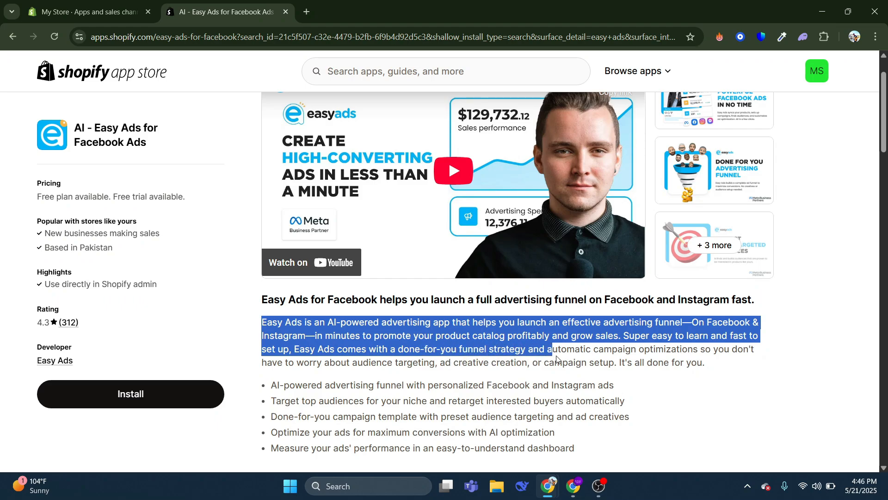
left_click_drag(557, 359, 591, 358)
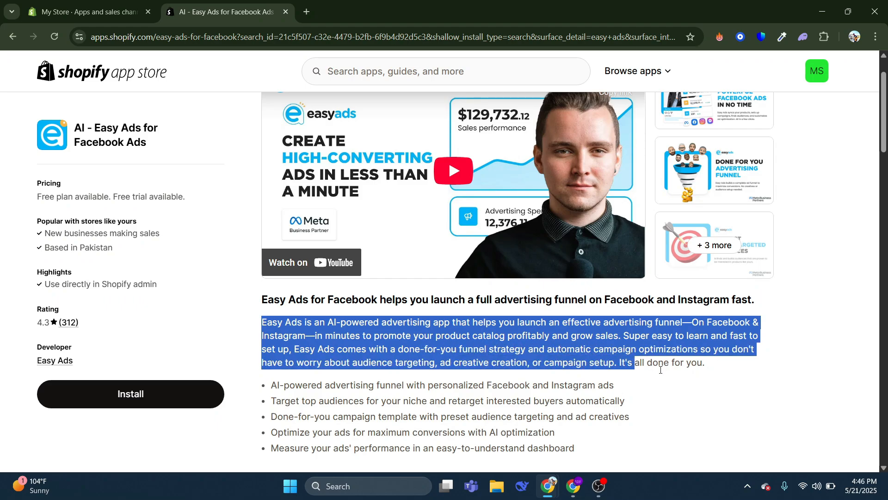
left_click(679, 409)
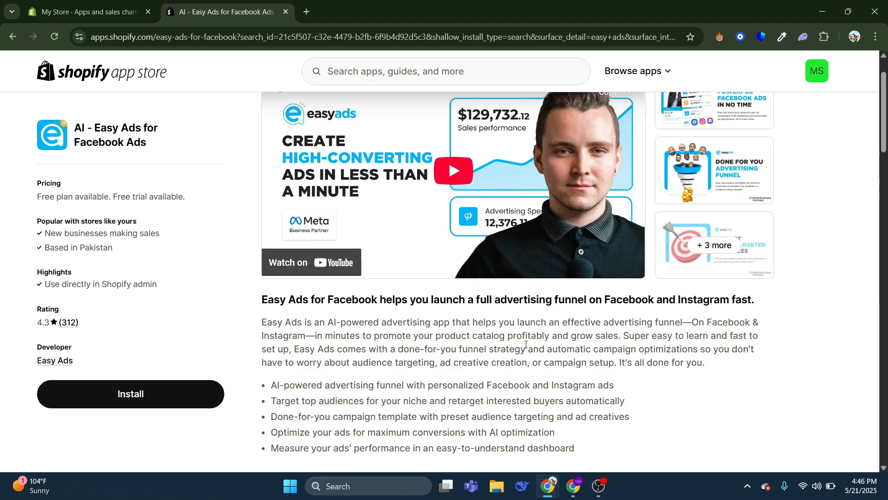
scroll(504, 278, "down", 1)
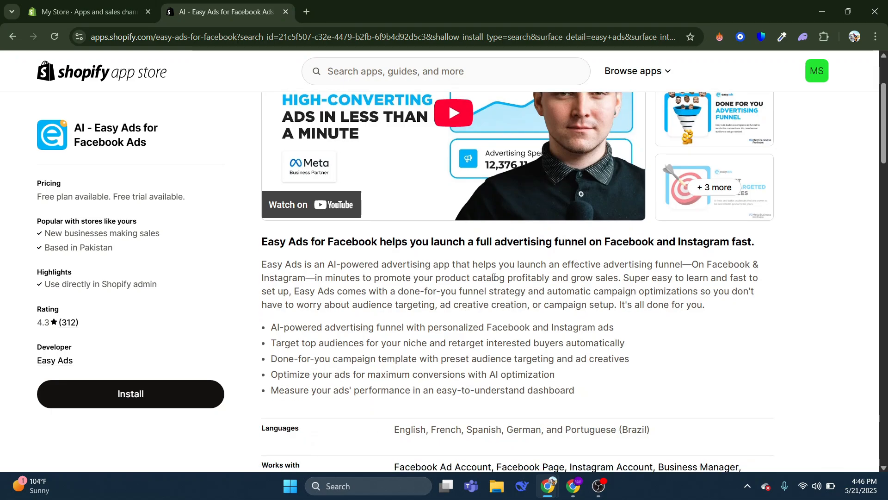
Step: Install the AI - Easy Ads for Facebook Ads app in the store, granting its requested data access
left_click(148, 401)
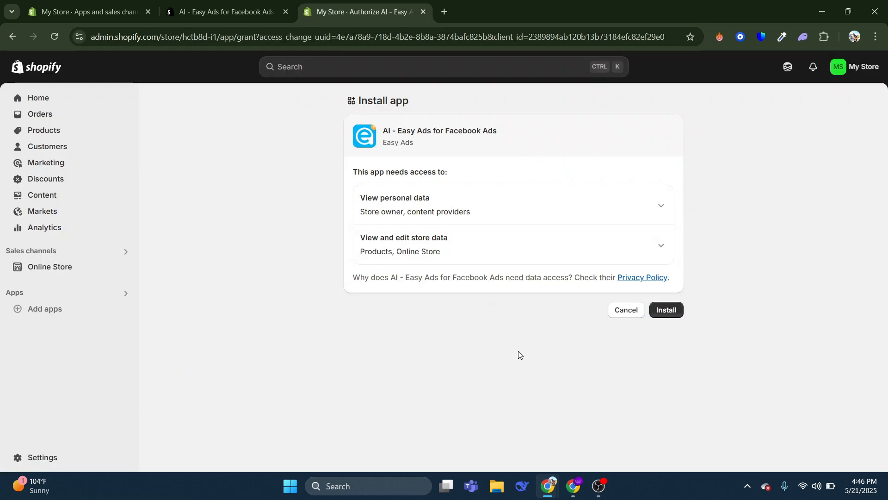
left_click(669, 312)
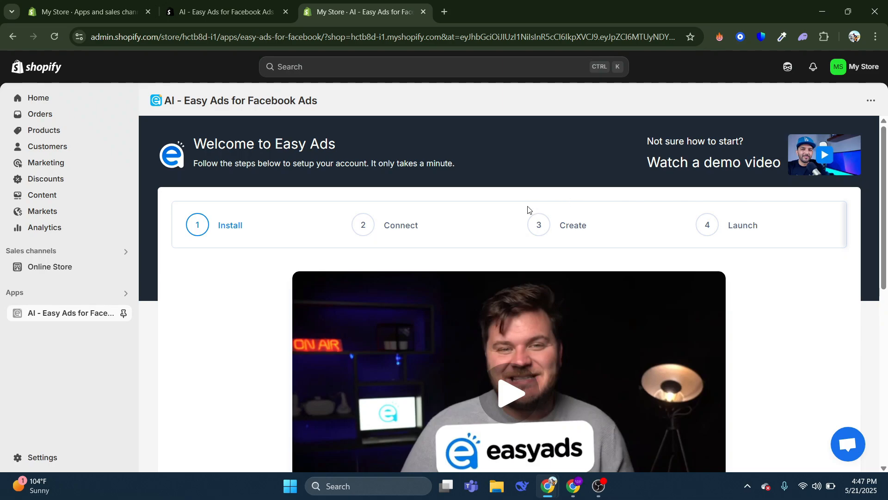
Step: Look over the Easy Ads welcome page and its intro video, and open the free trial information
scroll(509, 222, "down", 4)
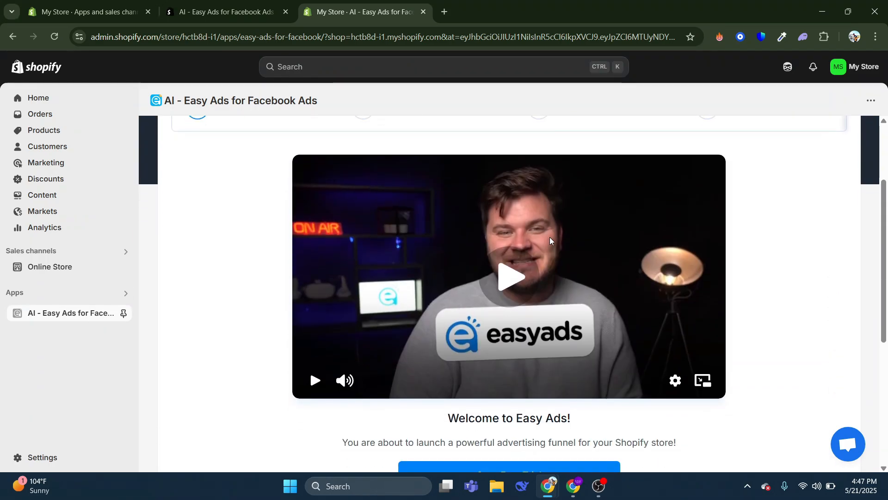
left_click_drag(342, 386, 728, 385)
left_click(725, 385)
scroll(601, 343, "up", 2)
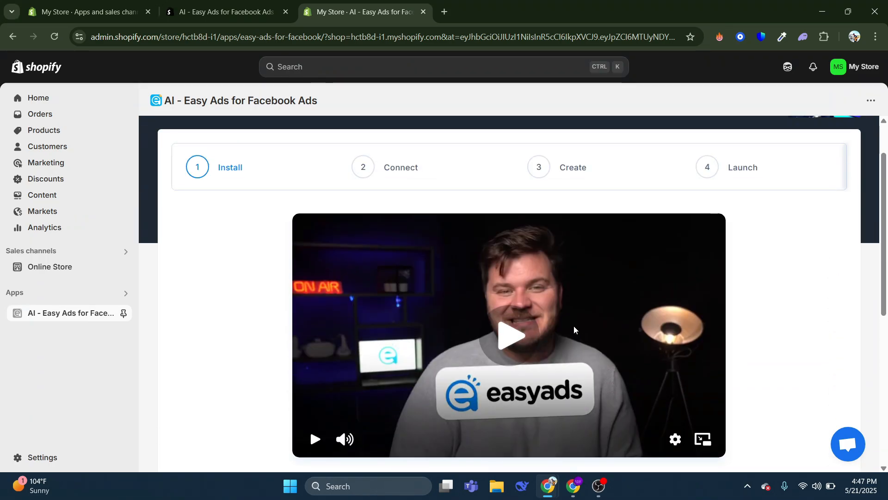
scroll(499, 296, "down", 1)
scroll(490, 276, "down", 2)
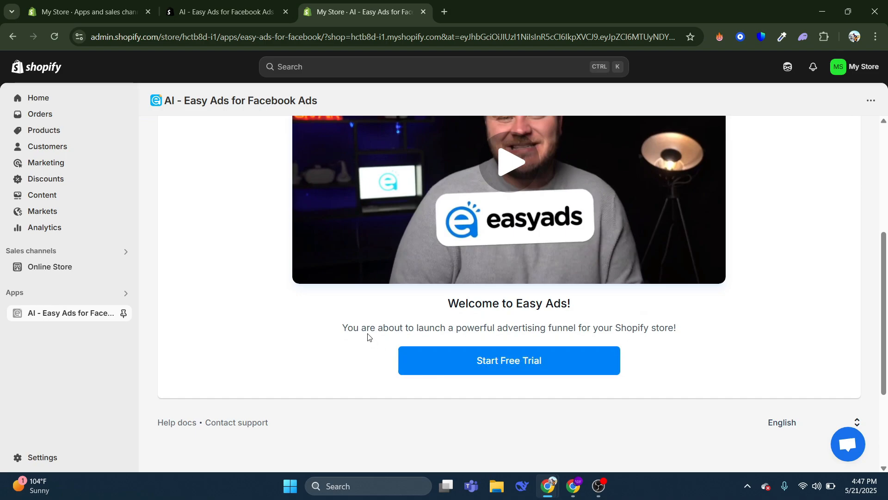
left_click_drag(332, 331, 723, 345)
left_click(723, 344)
scroll(624, 314, "up", 1)
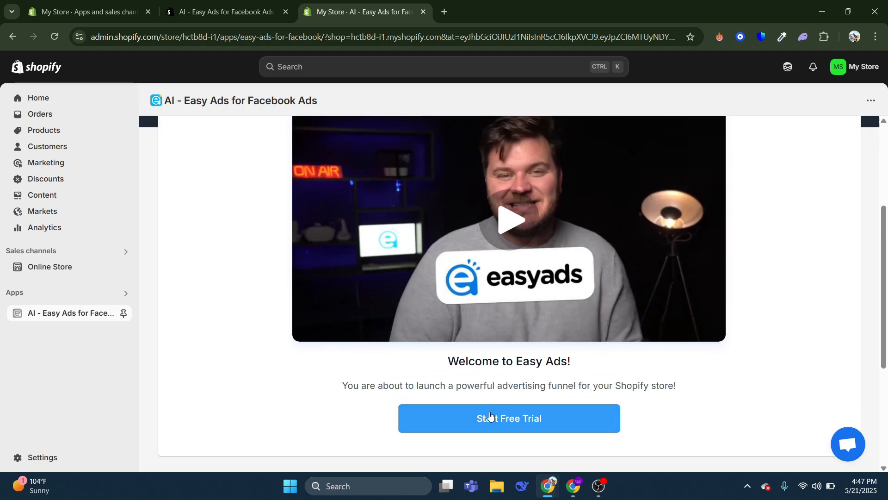
left_click(511, 420)
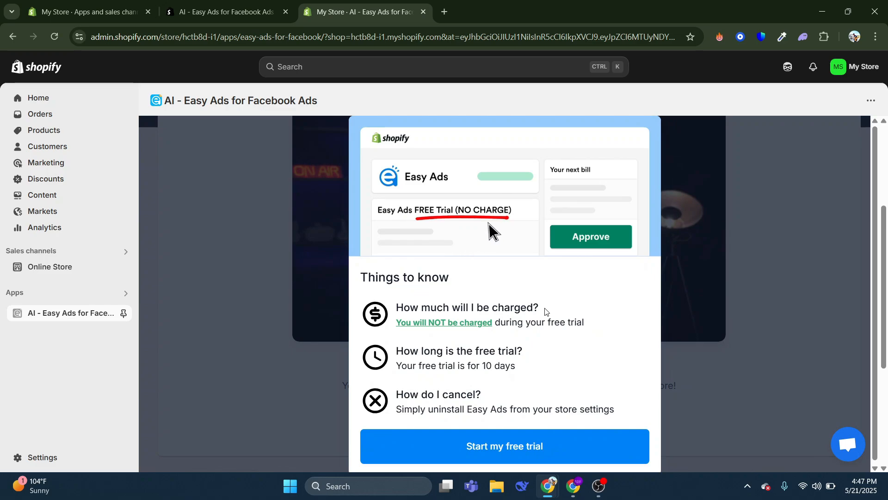
Step: Read the free trial's charge, duration and cancellation details, and start the free trial
triple_click(476, 283)
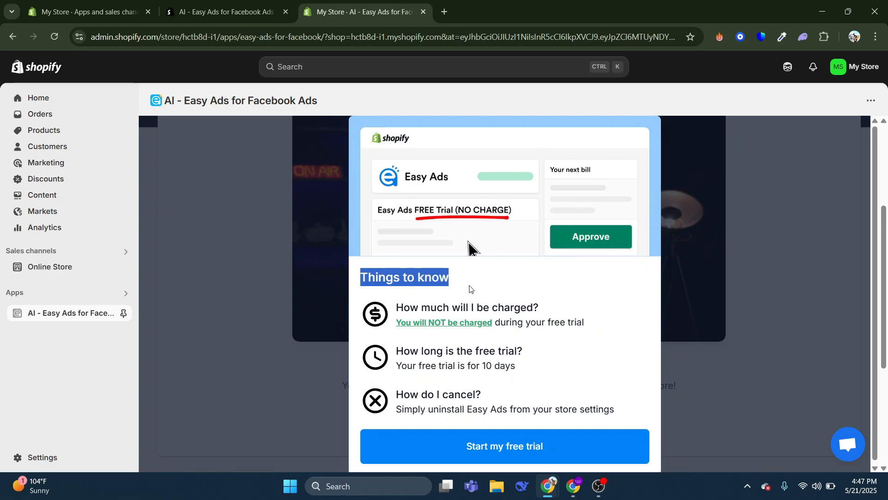
left_click(452, 293)
left_click_drag(404, 306, 570, 309)
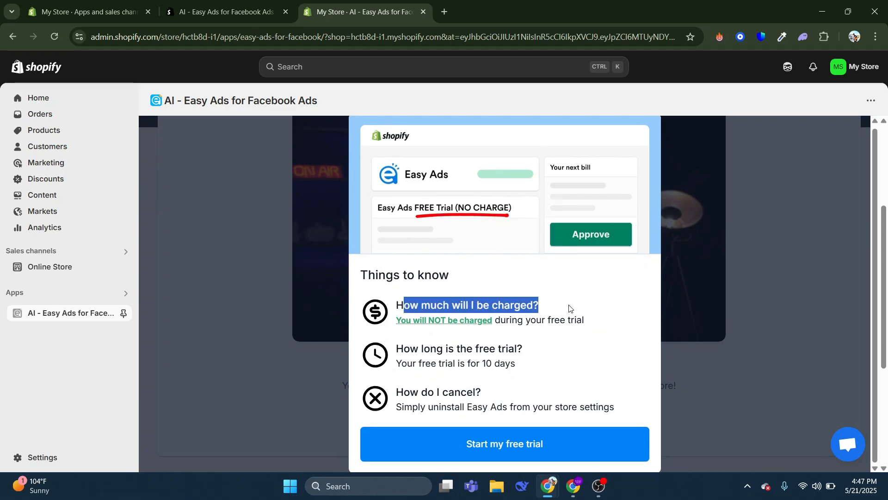
left_click(470, 343)
left_click_drag(397, 321, 586, 323)
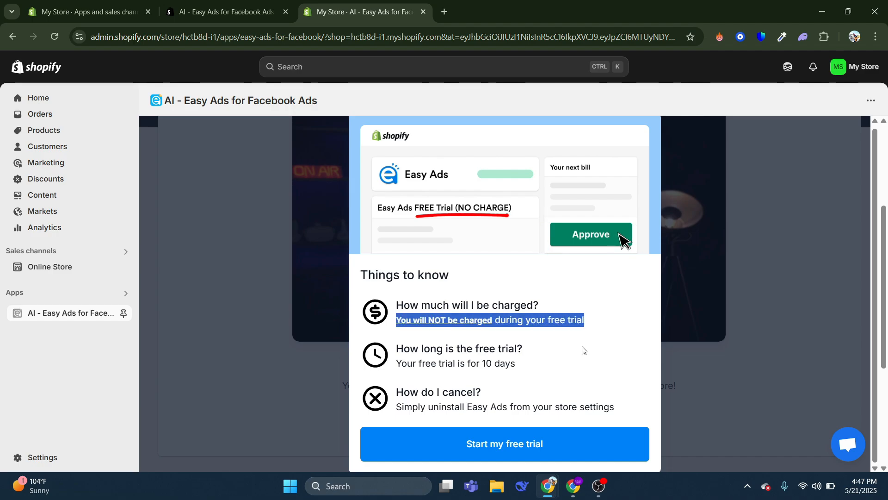
left_click(535, 342)
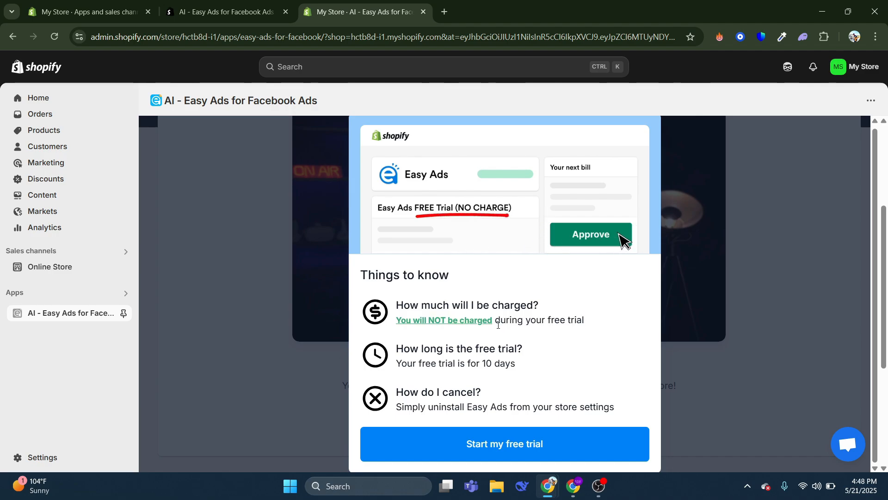
scroll(447, 339, "down", 1)
left_click_drag(397, 348, 571, 400)
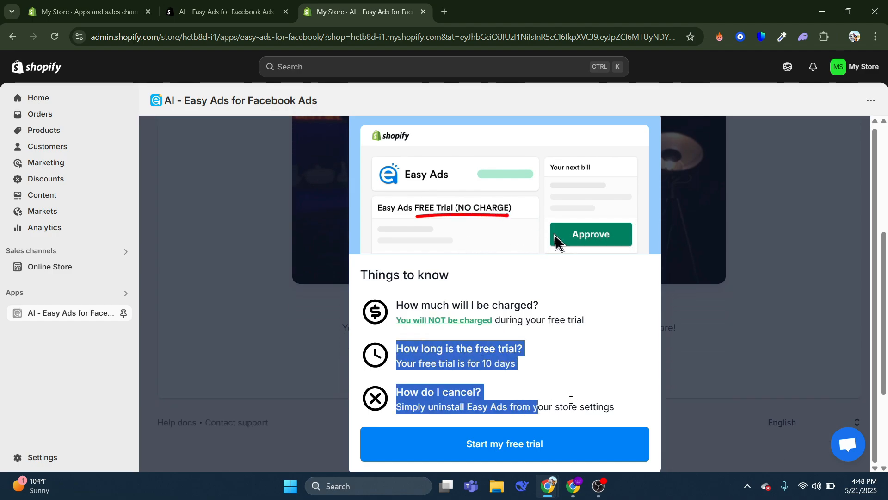
left_click(571, 400)
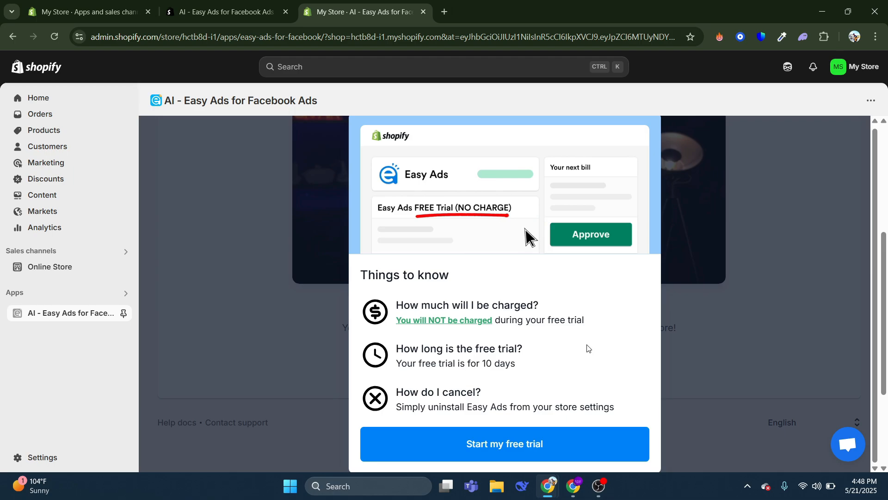
left_click(505, 444)
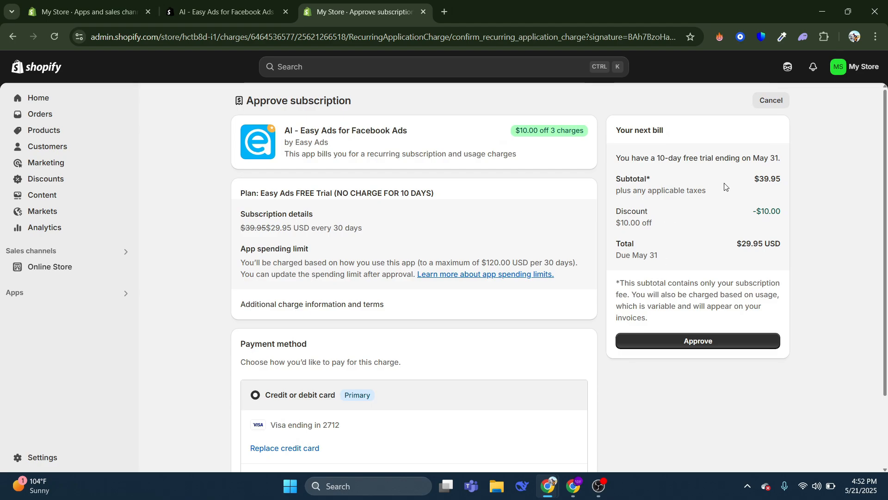
Step: Review the subtotal and total of the next bill, and approve the Easy Ads subscription
left_click_drag(755, 181, 818, 182)
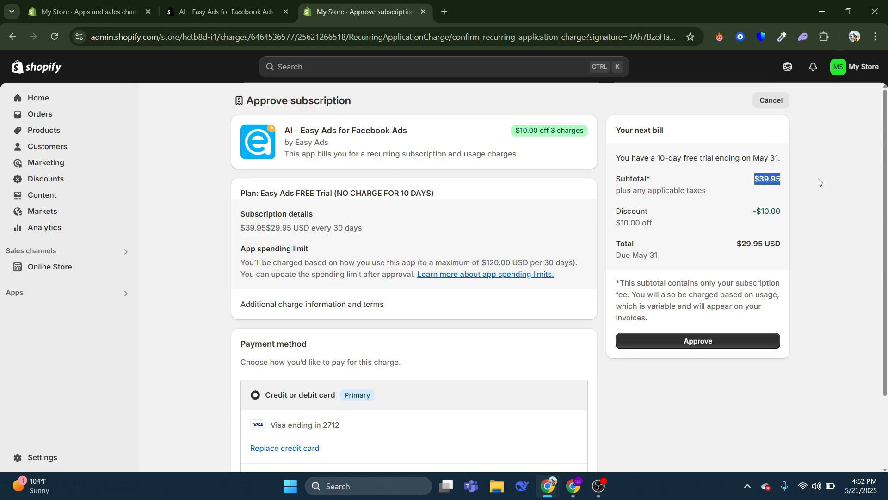
triple_click(785, 251)
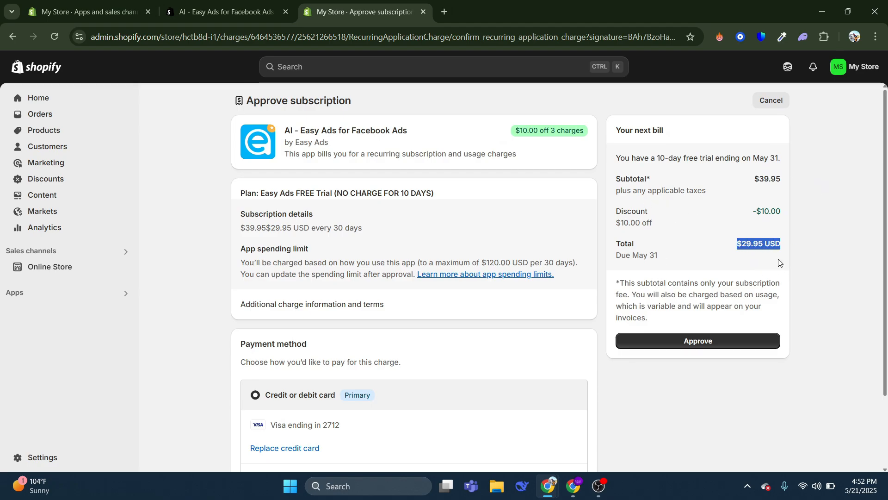
left_click(780, 263)
scroll(666, 278, "down", 3)
scroll(690, 250, "up", 3)
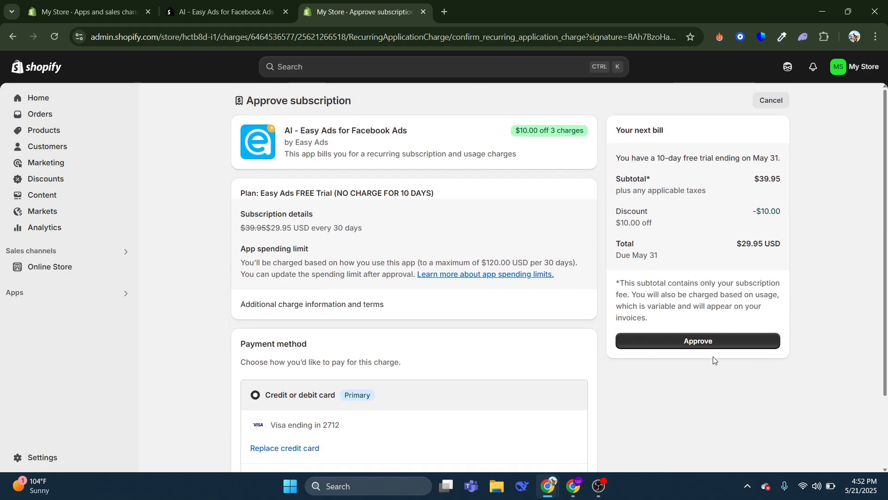
left_click(708, 343)
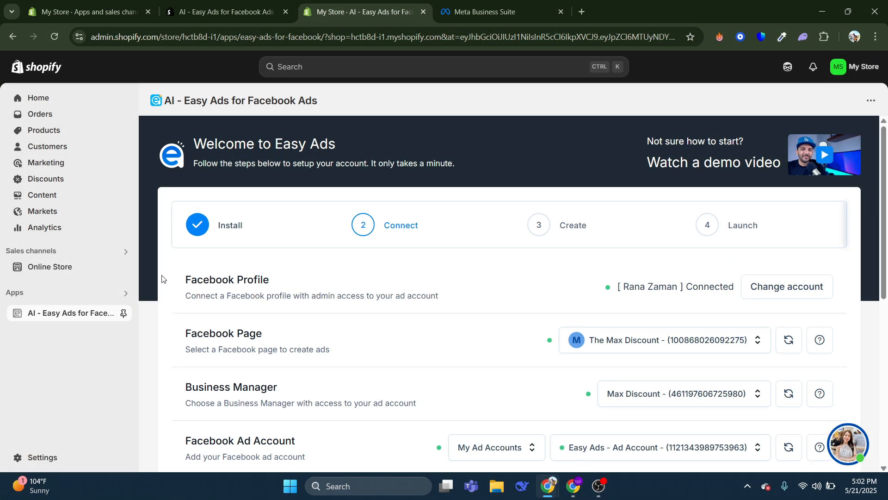
Step: Try to change the connected Facebook profile through the Easy Ads connection window, and close that window
left_click_drag(187, 275, 295, 283)
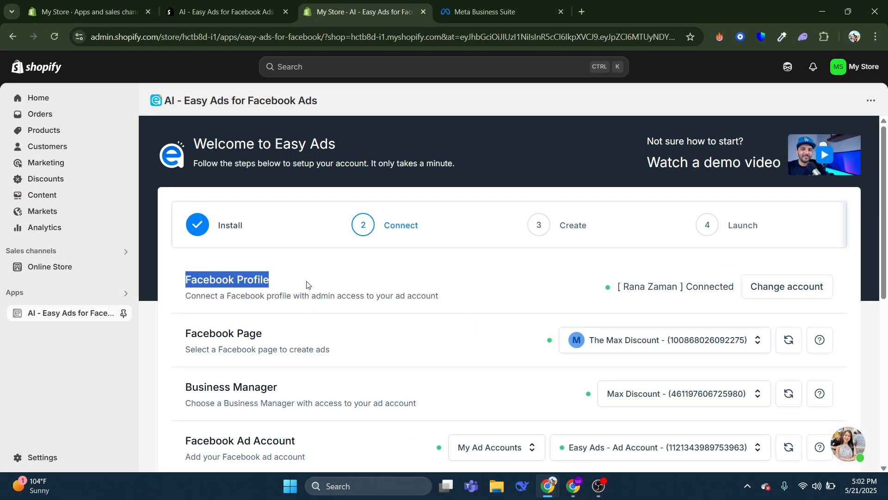
left_click(308, 284)
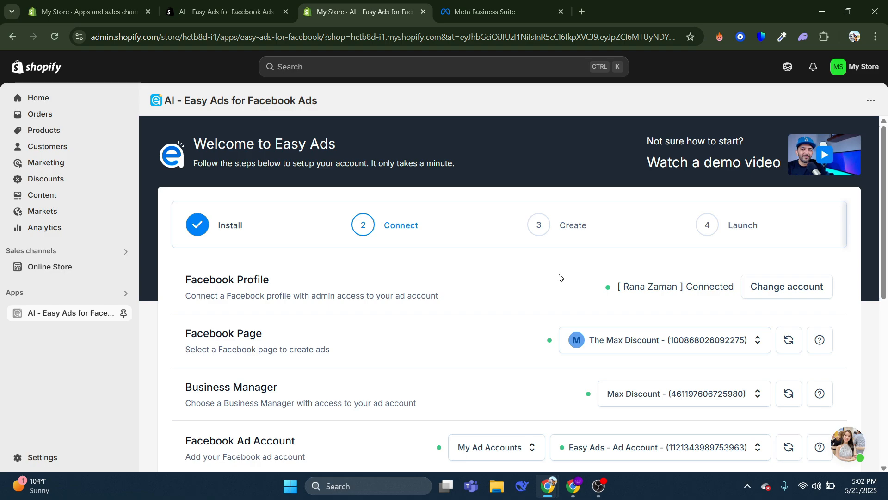
left_click(778, 295)
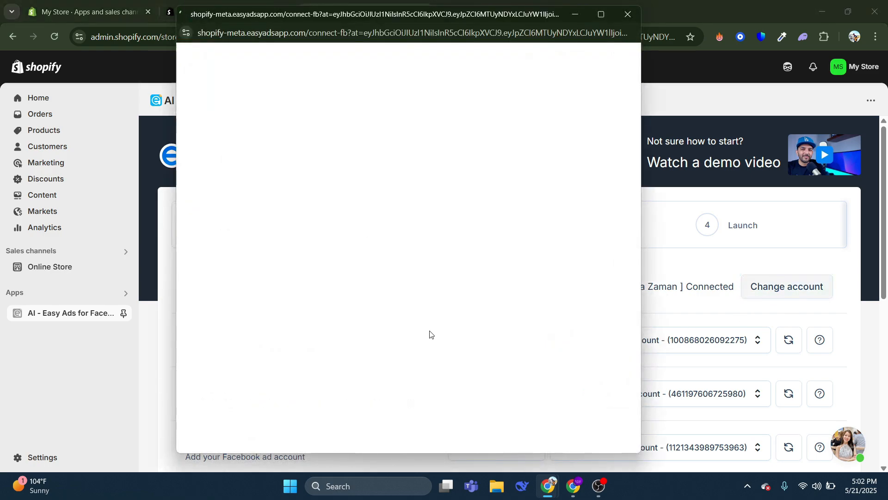
left_click(405, 355)
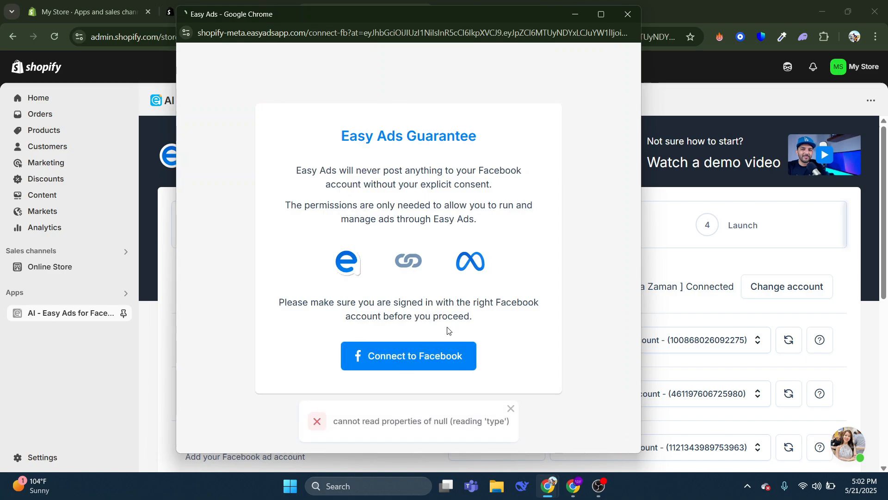
left_click(628, 14)
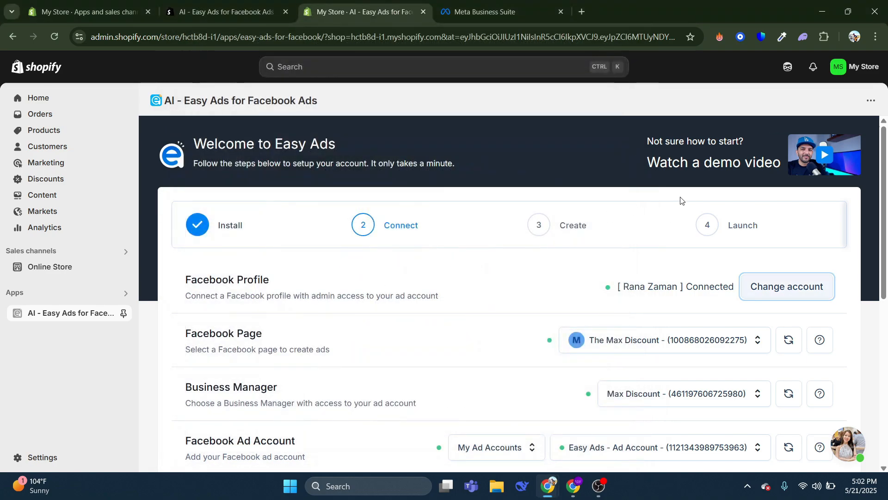
Step: Examine the Facebook Page setting and the pages available for creating ads, leaving the selection as it is
scroll(622, 229, "down", 1)
left_click_drag(179, 278, 272, 278)
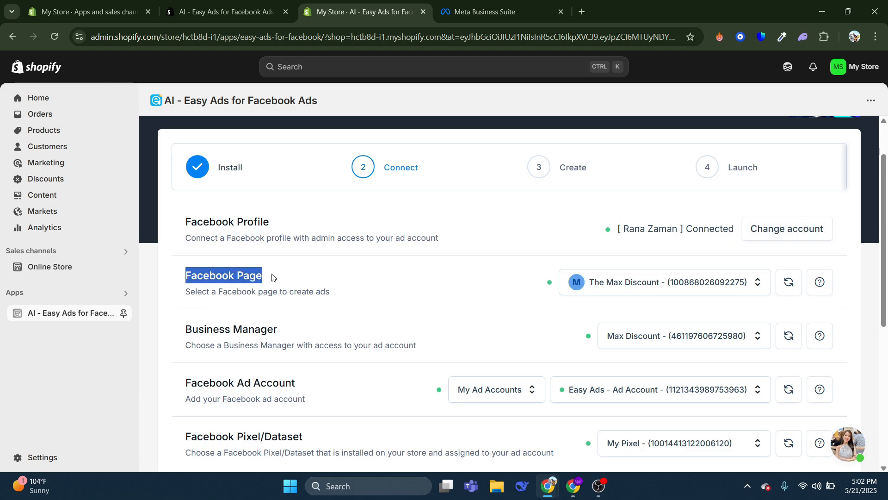
left_click(491, 276)
left_click(627, 281)
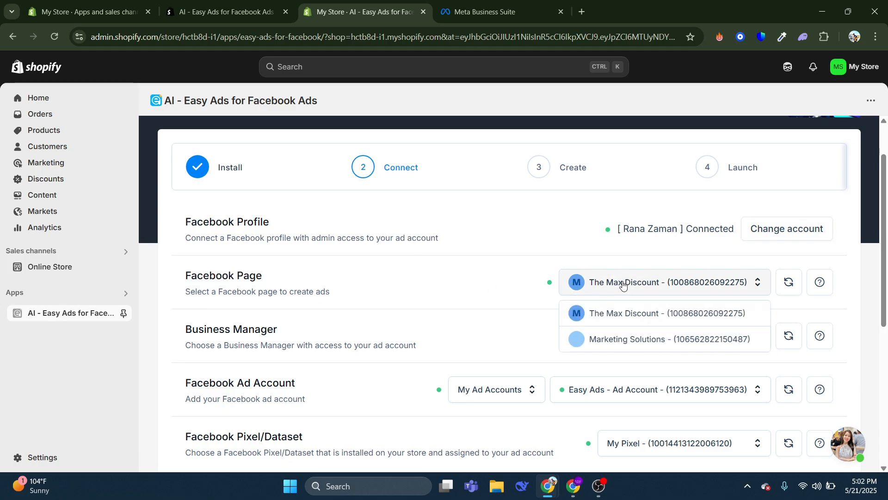
left_click(517, 284)
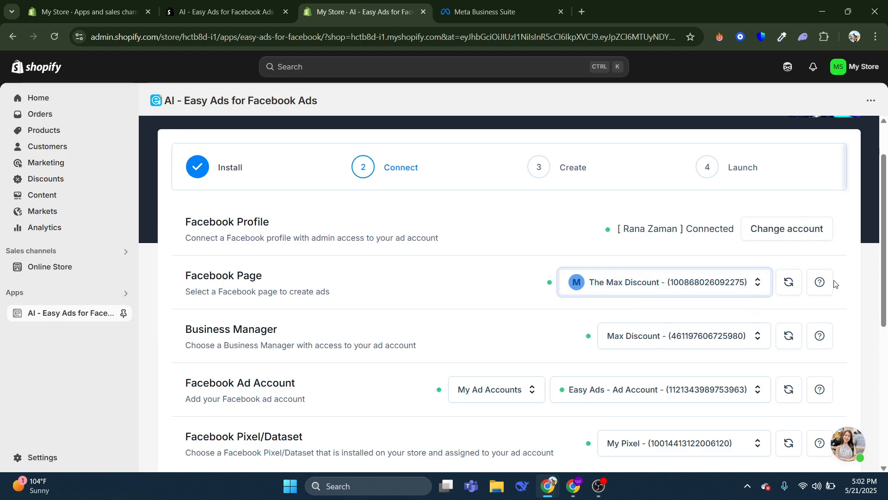
left_click(596, 285)
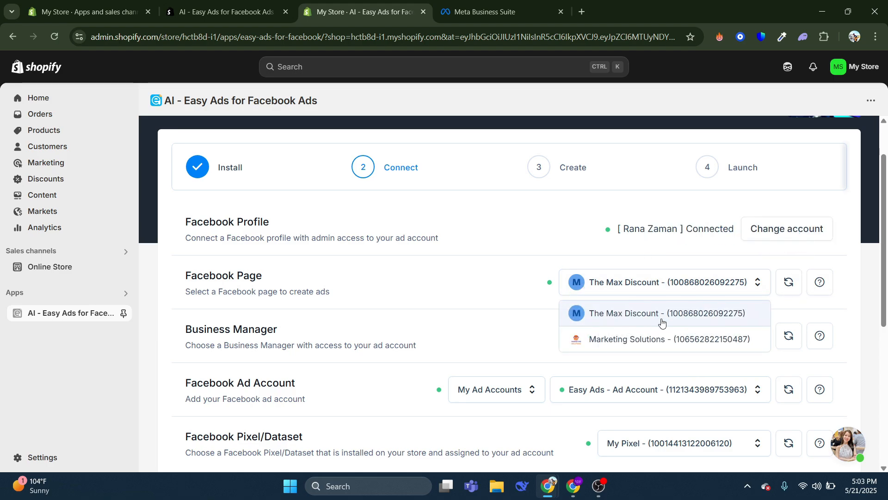
left_click(525, 277)
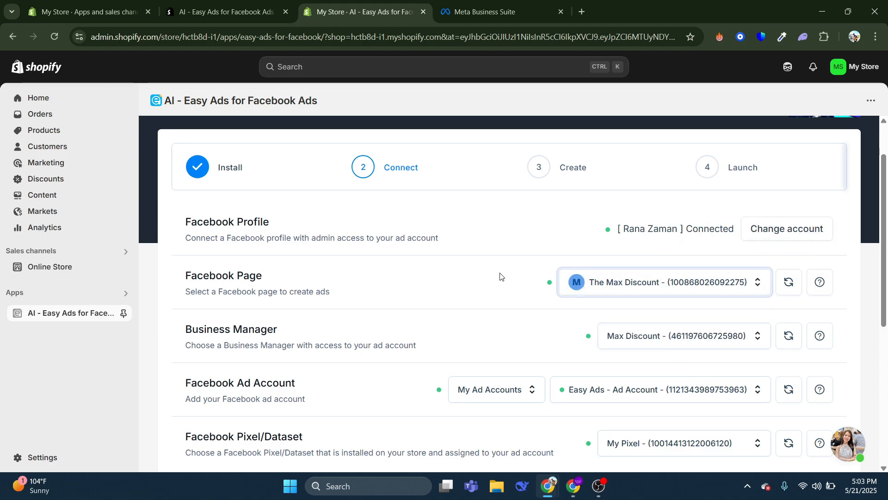
left_click_drag(190, 276, 424, 281)
left_click(426, 282)
left_click(597, 286)
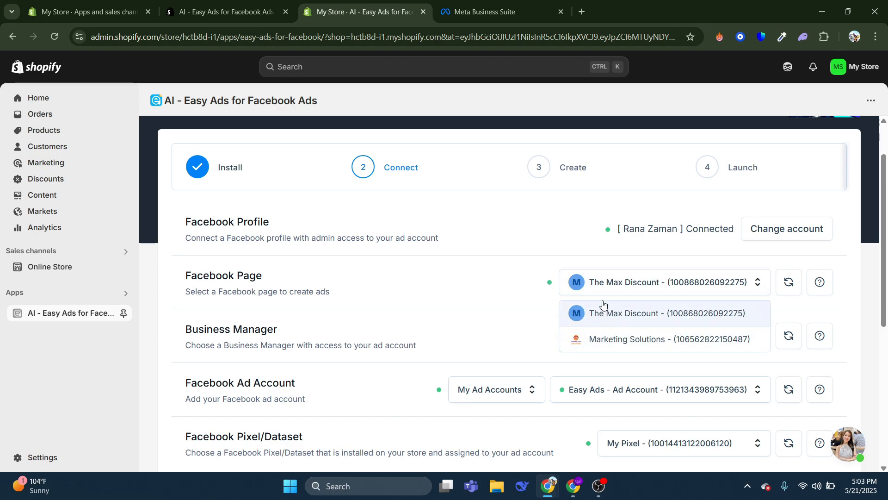
left_click(522, 279)
Step: Examine the Business Manager setting and its available choices without picking a different one
scroll(522, 280, "down", 1)
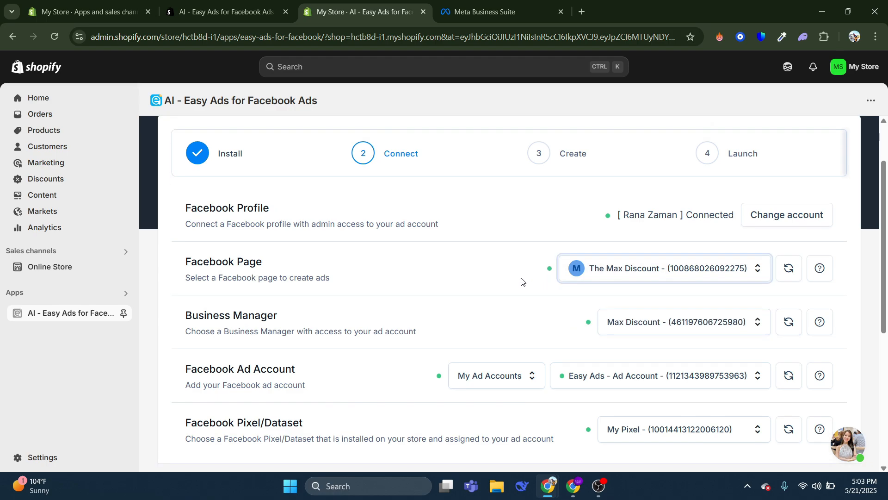
left_click_drag(185, 273, 305, 283)
left_click(320, 283)
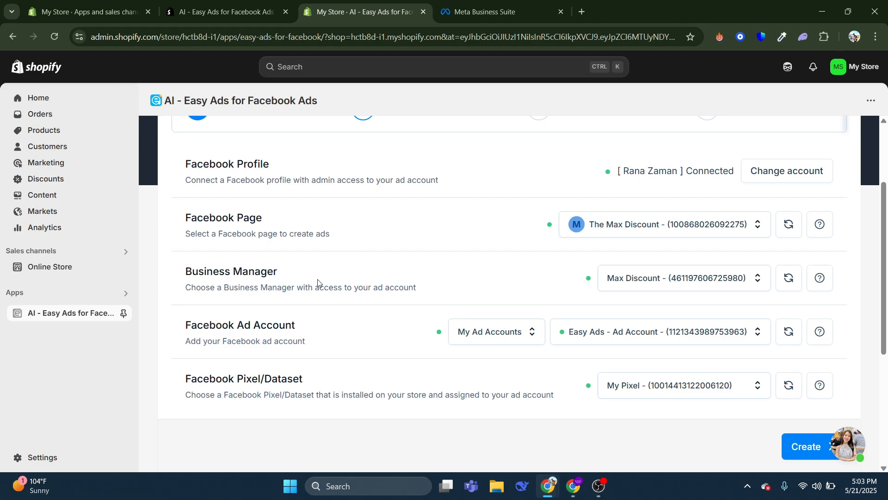
left_click(627, 283)
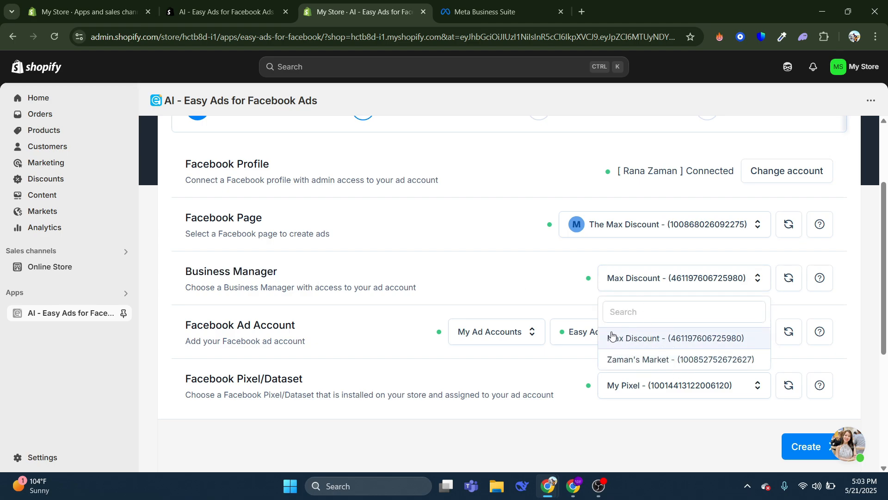
left_click(568, 276)
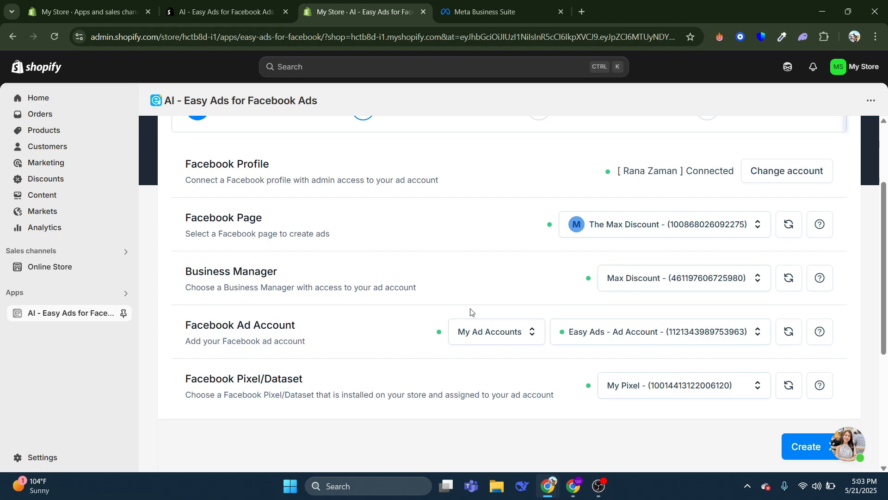
Step: Select "Easy Ads - Ad Account" as the Facebook ad account
left_click(620, 331)
left_click(599, 394)
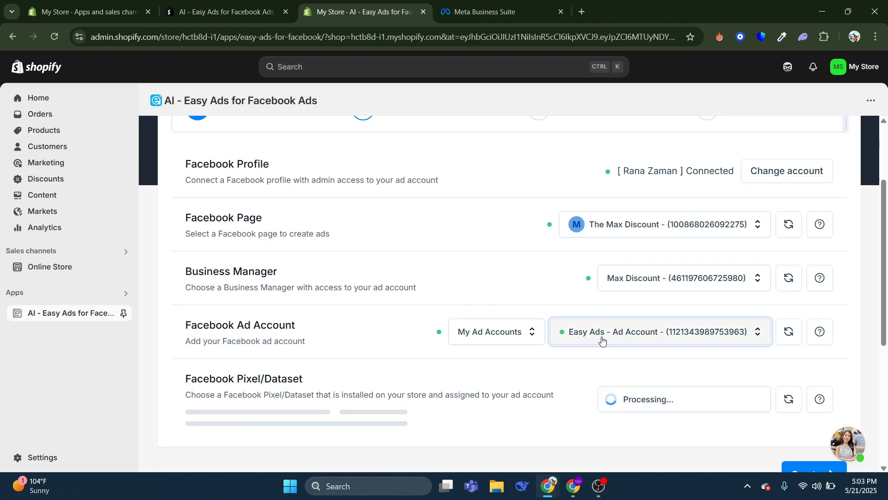
scroll(601, 340, "down", 1)
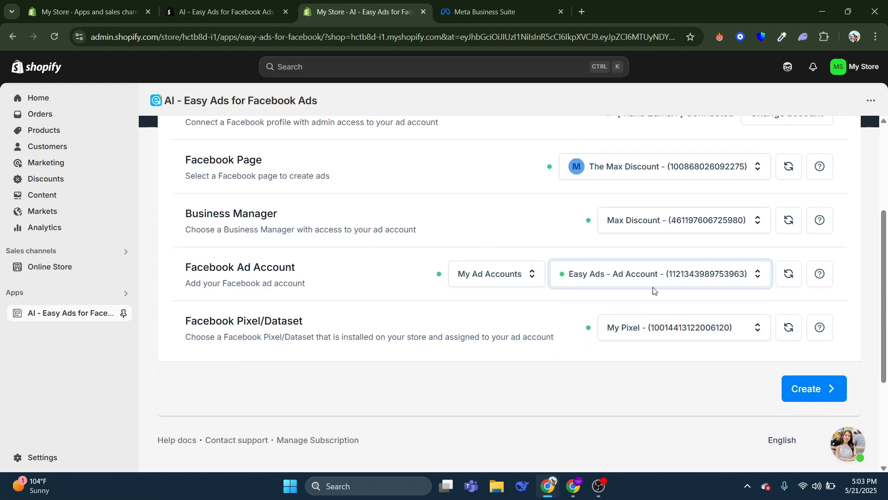
Step: Review the Facebook Pixel/Dataset requirement, keep My Pixel selected, and proceed to the Create stage of the setup
left_click(650, 281)
left_click(559, 241)
left_click_drag(188, 326, 325, 311)
left_click(359, 358)
left_click_drag(189, 337, 551, 337)
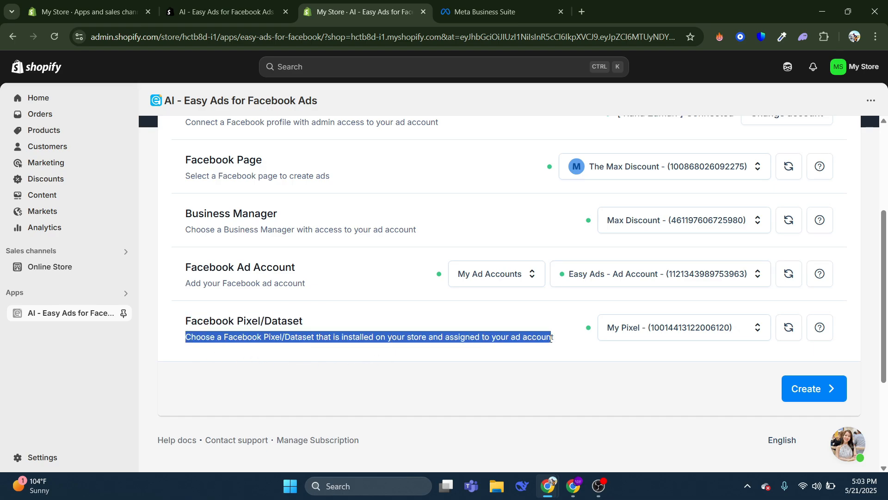
left_click(552, 364)
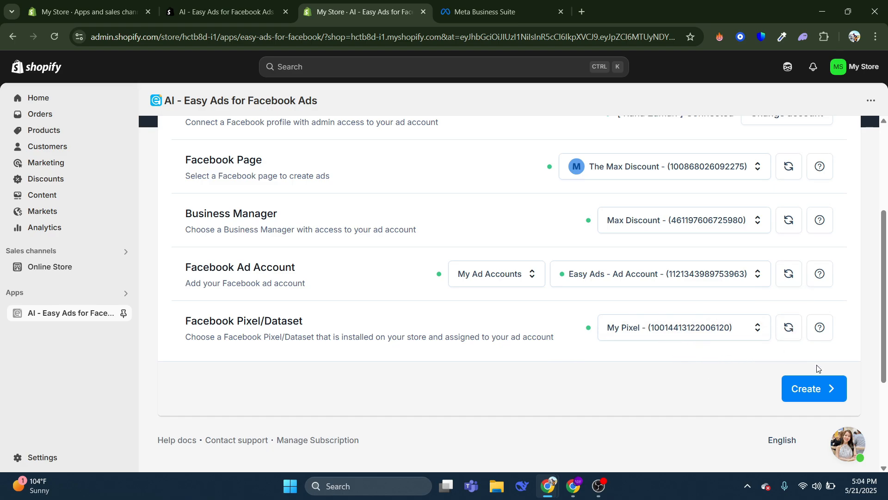
left_click(810, 396)
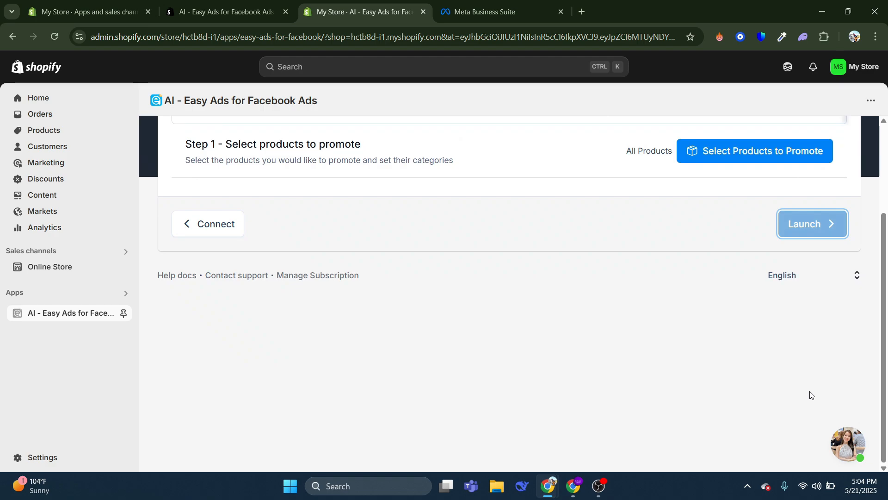
Step: Open the selection of products to promote and keep it set to all products
scroll(574, 349, "up", 2)
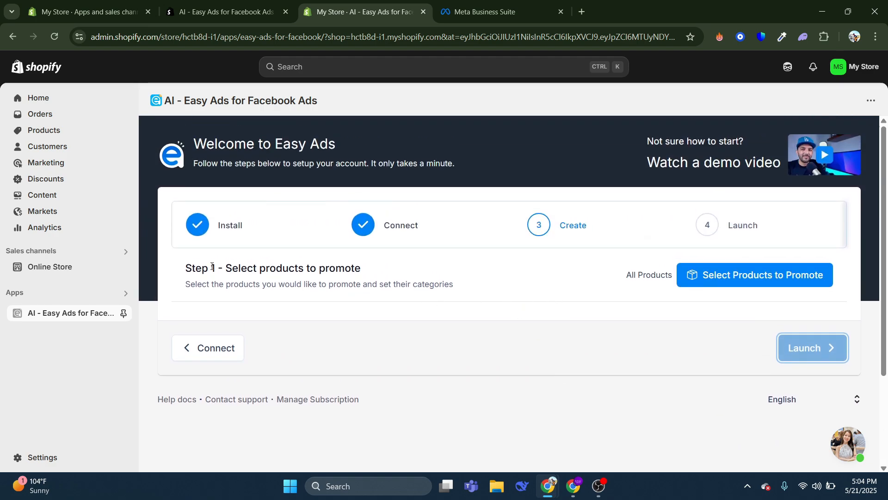
left_click_drag(210, 269, 439, 272)
left_click(503, 281)
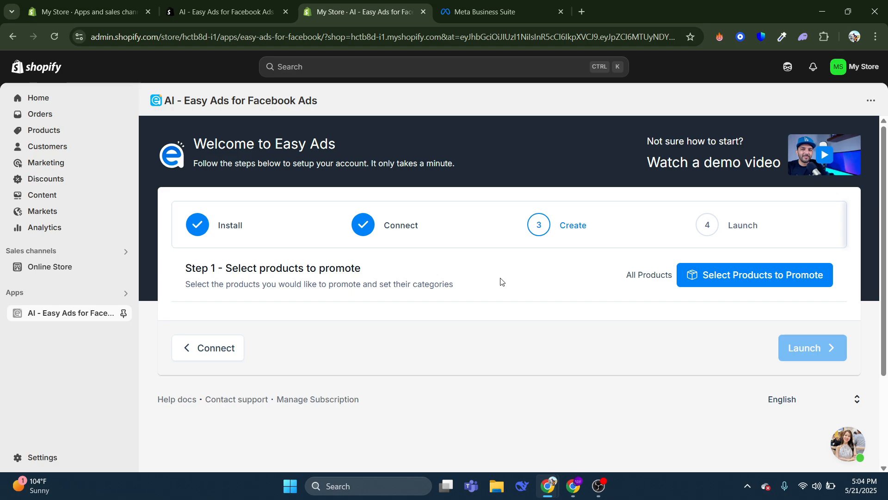
left_click(730, 282)
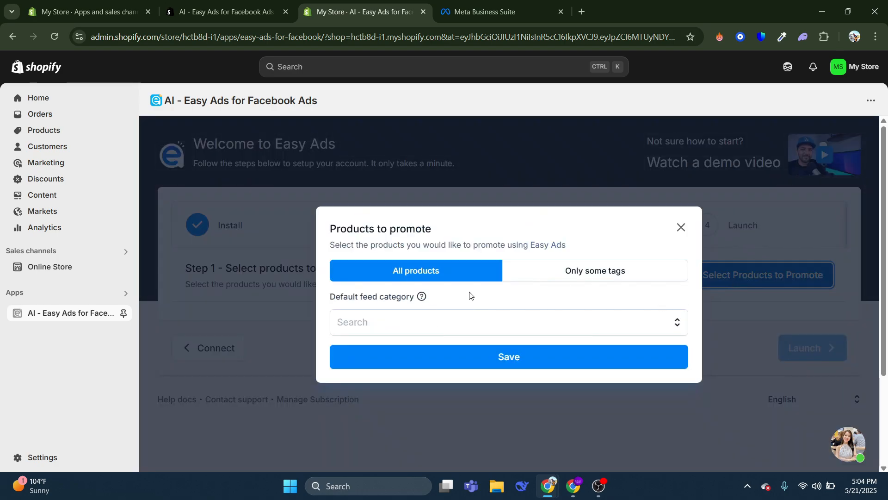
left_click(584, 277)
left_click(433, 204)
Step: Set the default feed category to Health & Beauty and save the products to promote
left_click(387, 315)
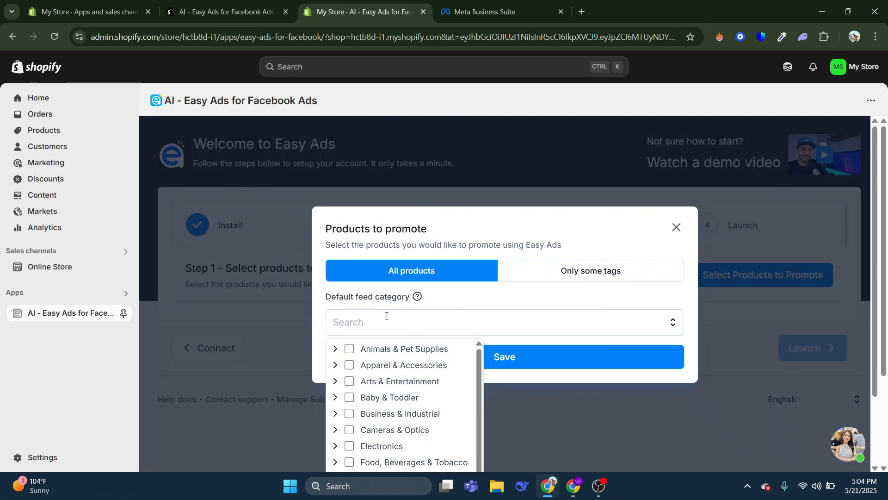
scroll(389, 382, "down", 3)
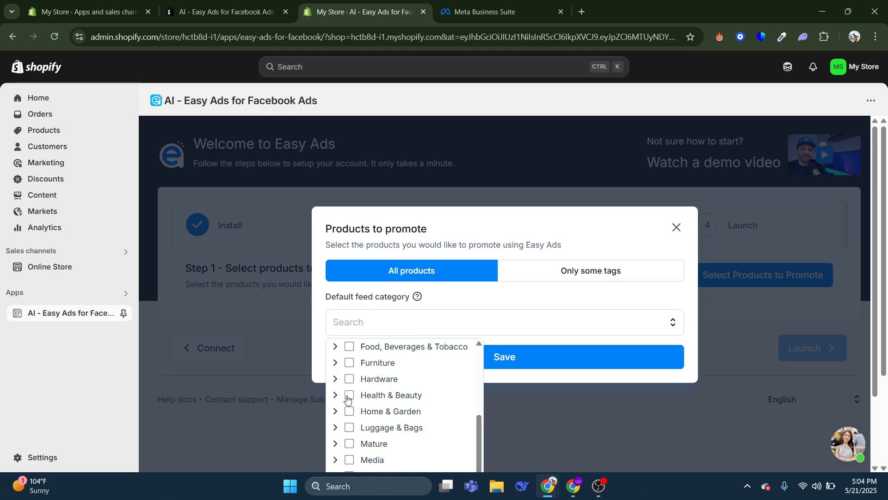
left_click(349, 396)
scroll(372, 407, "down", 3)
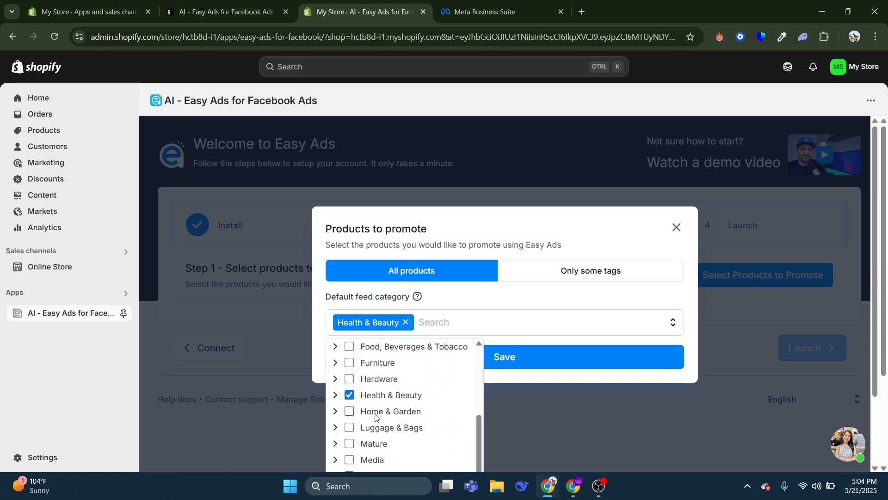
scroll(384, 398, "up", 3)
scroll(400, 352, "down", 3)
scroll(372, 406, "up", 3)
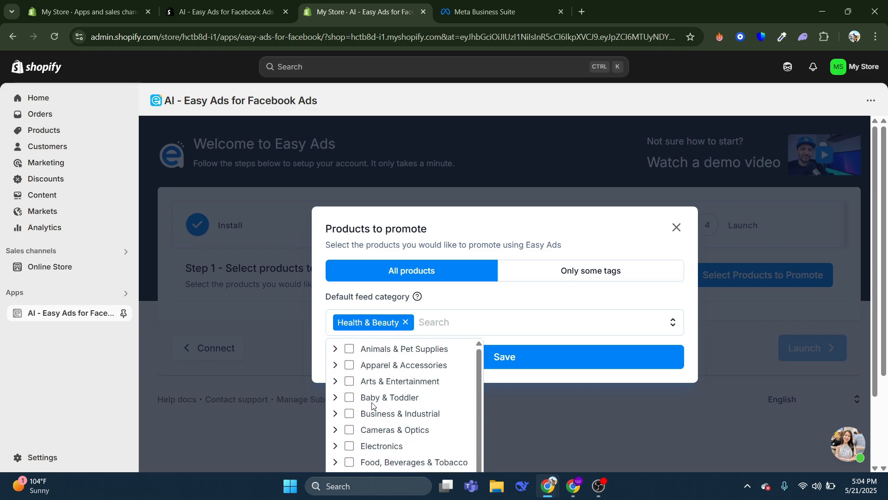
left_click(507, 307)
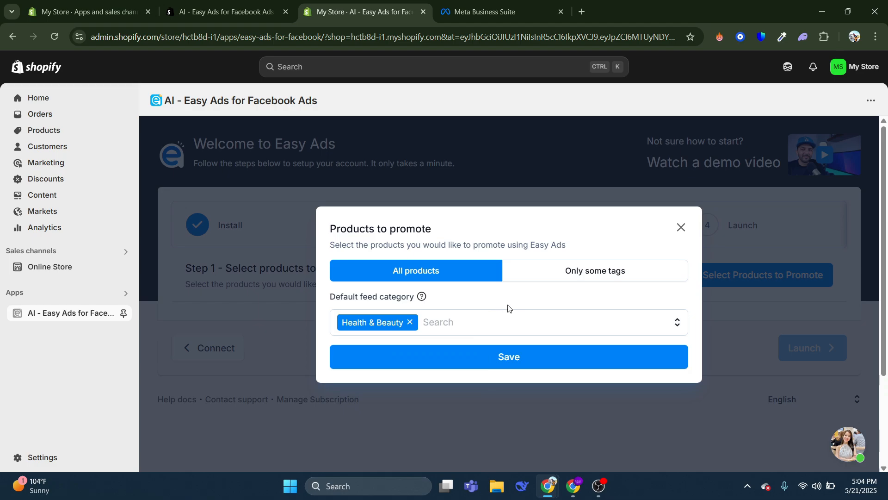
left_click(504, 361)
Step: Read the descriptions of the Funnel Setup step and the optional product image styling step
scroll(498, 347, "down", 2)
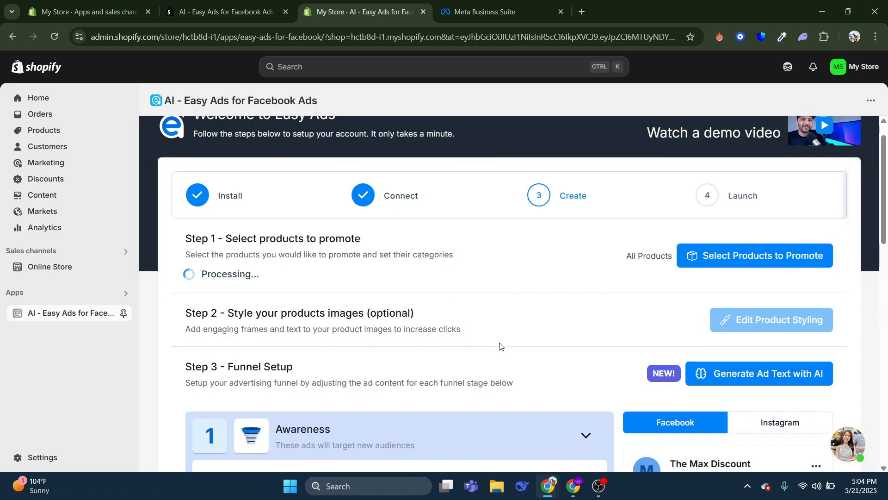
scroll(387, 323, "down", 1)
left_click_drag(227, 260, 318, 263)
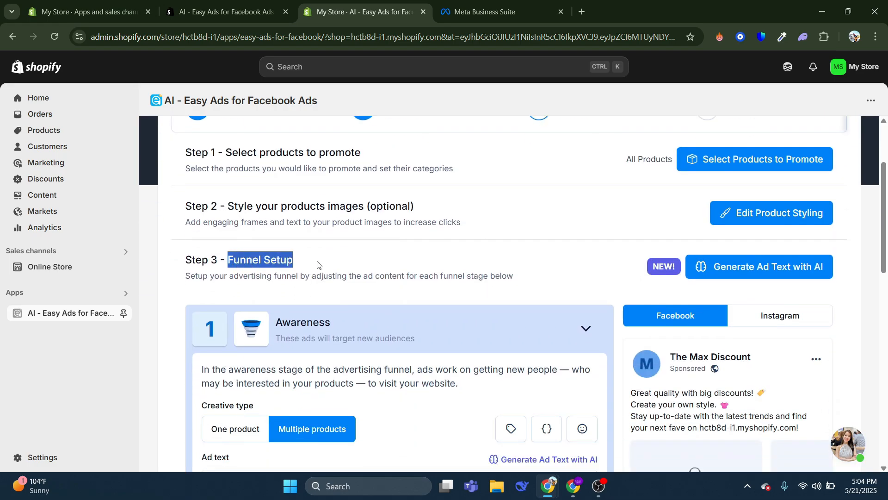
left_click(329, 288)
left_click_drag(186, 277, 537, 285)
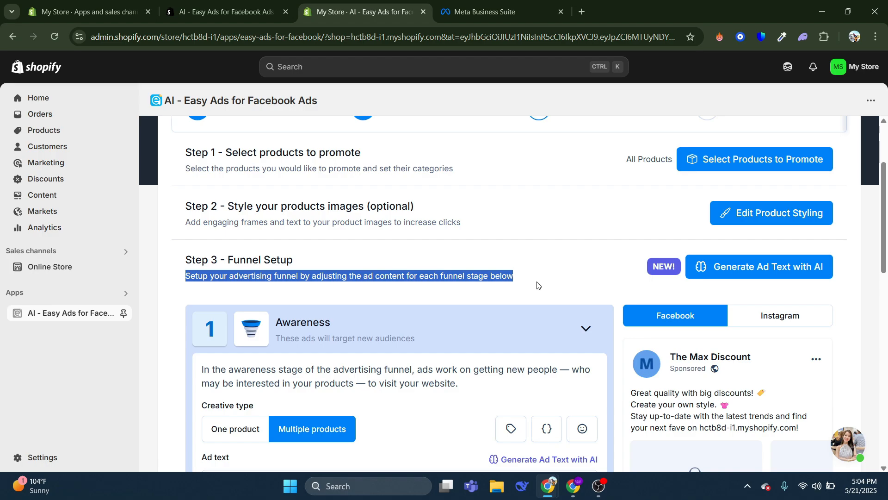
left_click(535, 284)
scroll(489, 299, "up", 2)
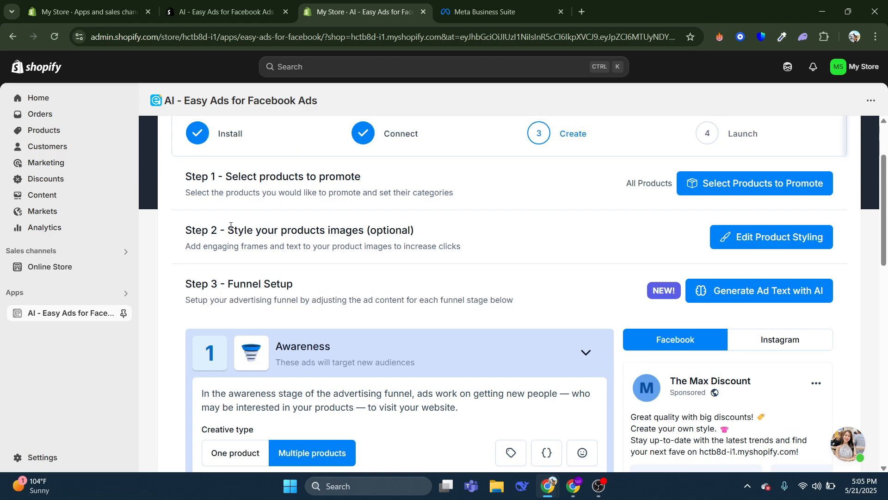
left_click_drag(227, 322, 479, 330)
left_click(480, 330)
Step: Open the product image customization and look through the available frame designs
left_click(757, 337)
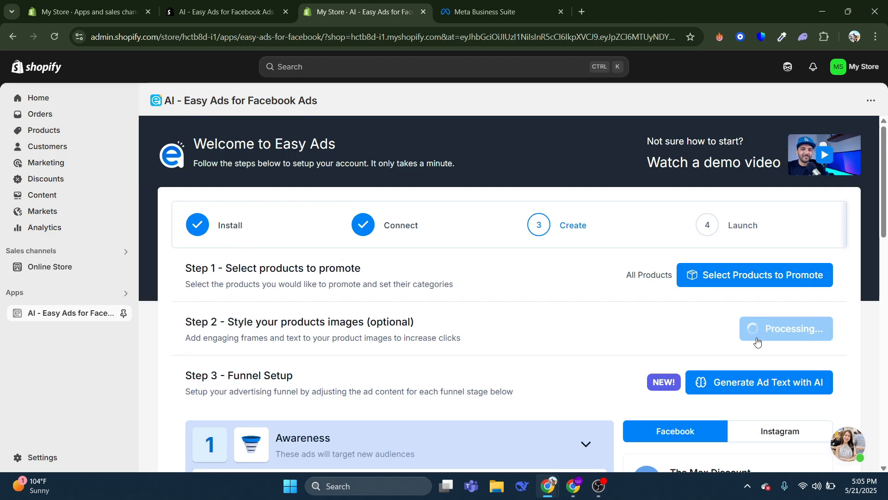
scroll(257, 315, "down", 5)
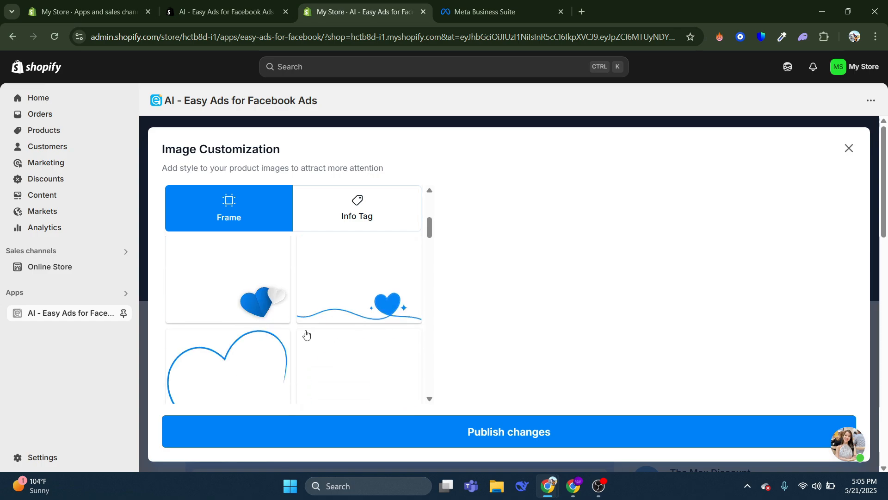
scroll(285, 333, "up", 3)
scroll(338, 363, "down", 3)
scroll(326, 293, "up", 2)
scroll(371, 337, "up", 3)
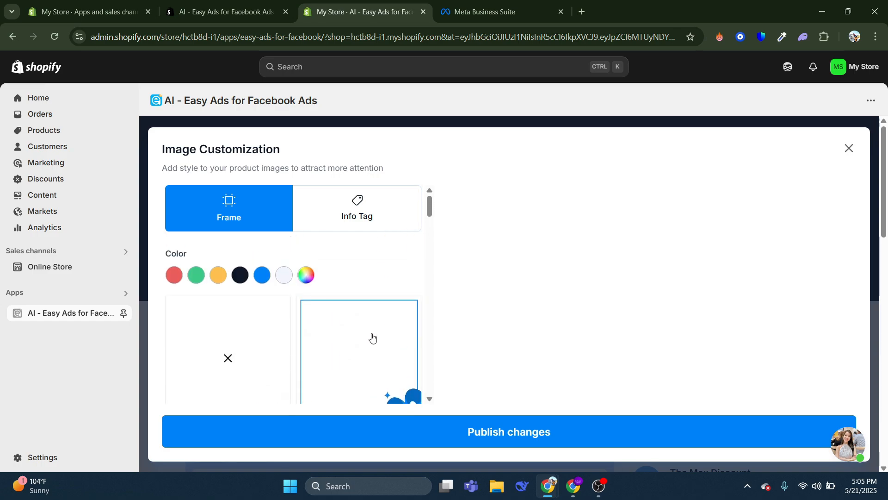
scroll(368, 337, "down", 5)
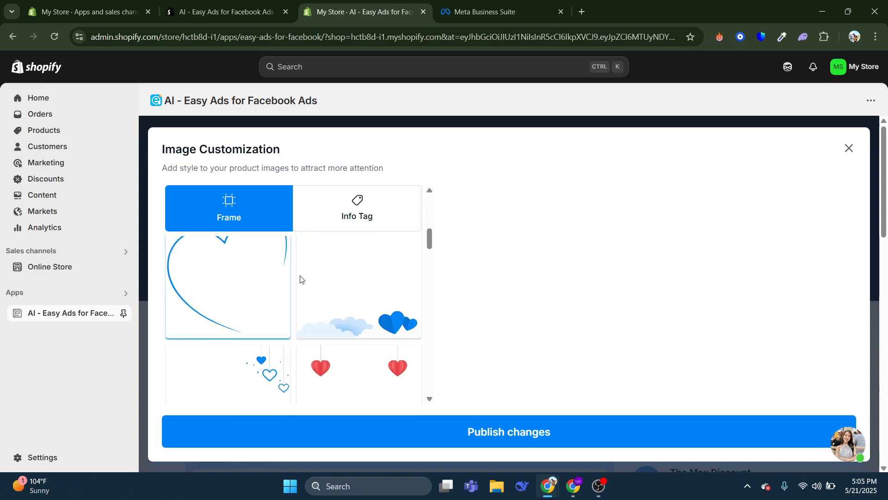
scroll(363, 298, "down", 2)
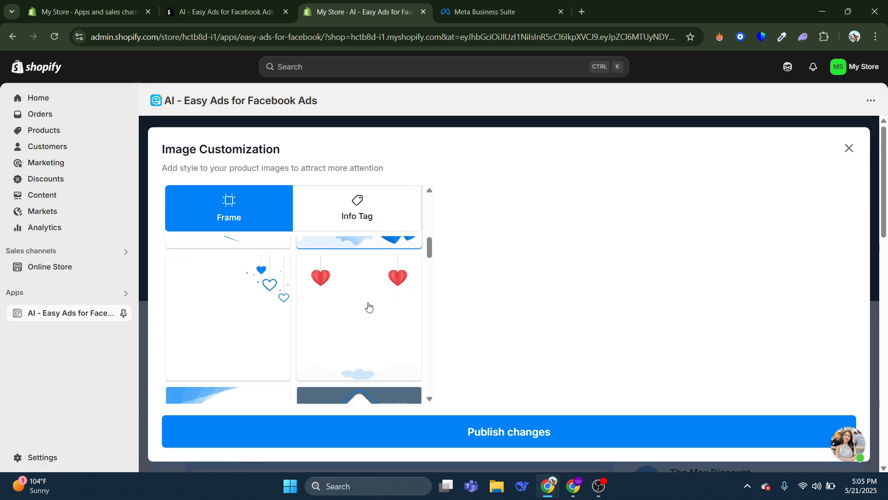
scroll(301, 314, "down", 2)
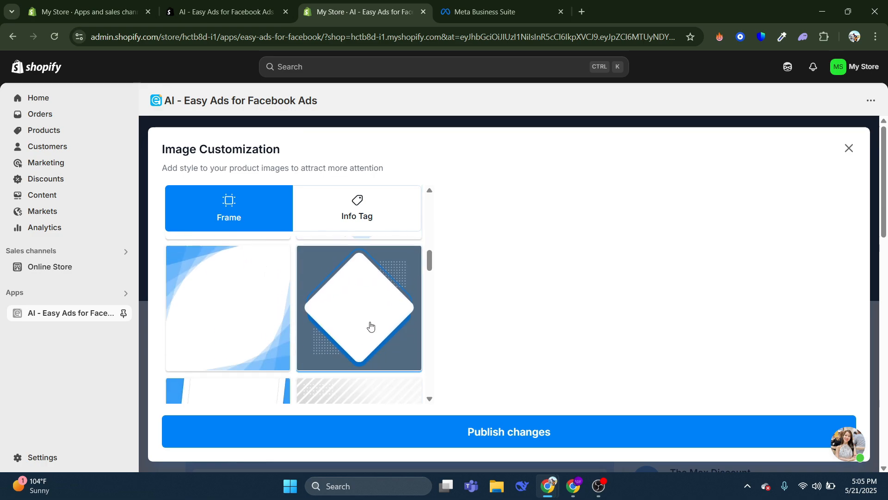
scroll(342, 336, "down", 2)
scroll(270, 341, "down", 1)
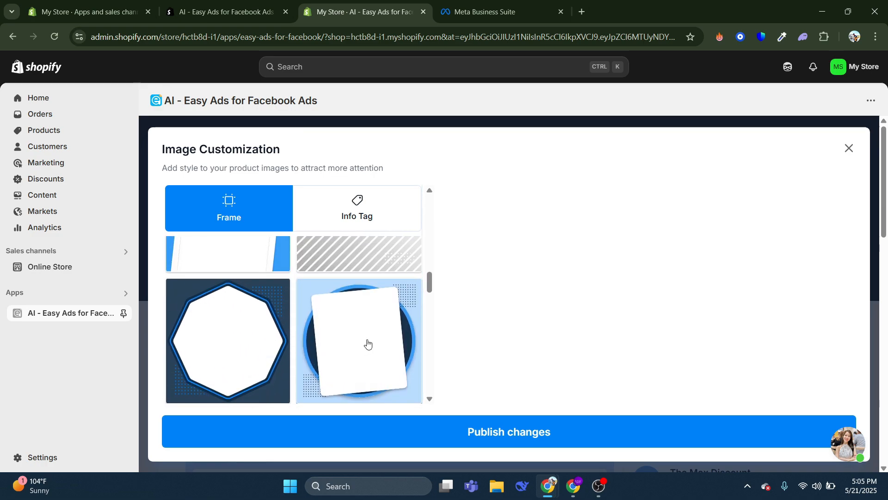
scroll(358, 344, "up", 2)
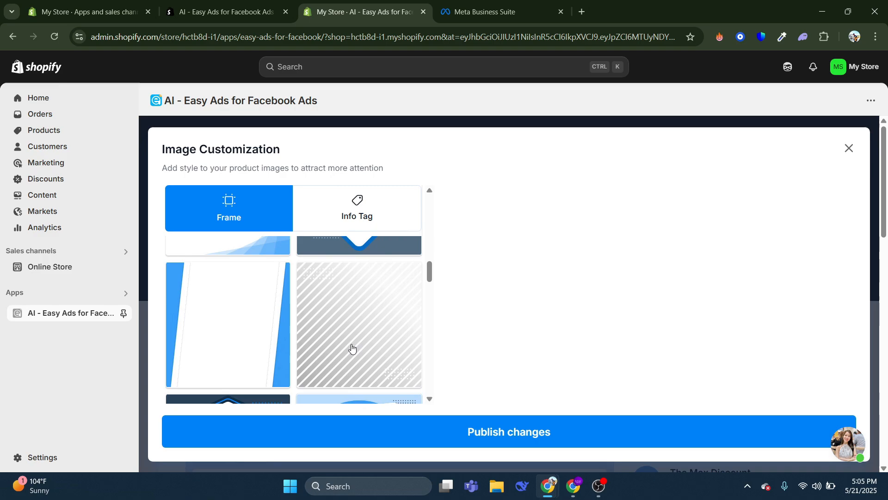
Step: Try the info tag styles for the product images, choose the circle style, and publish the changes
left_click(354, 203)
left_click(211, 336)
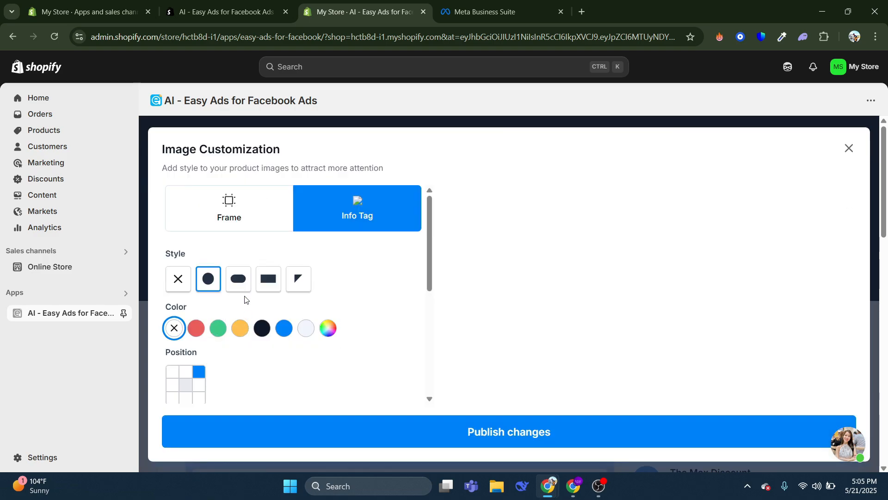
left_click(242, 289)
left_click(272, 283)
left_click(206, 283)
scroll(368, 309, "down", 5)
left_click(516, 432)
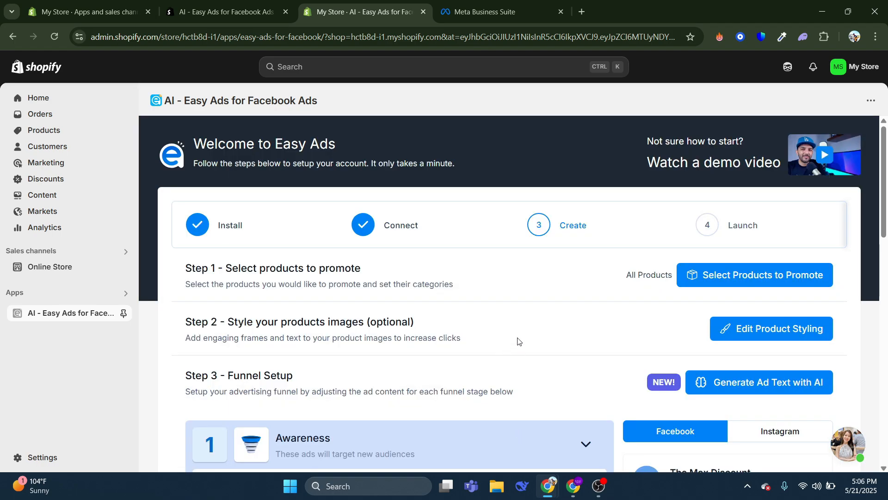
Step: Look through the Consideration, Decision and Loyalty stages of the funnel and collapse the open stage
scroll(518, 341, "down", 7)
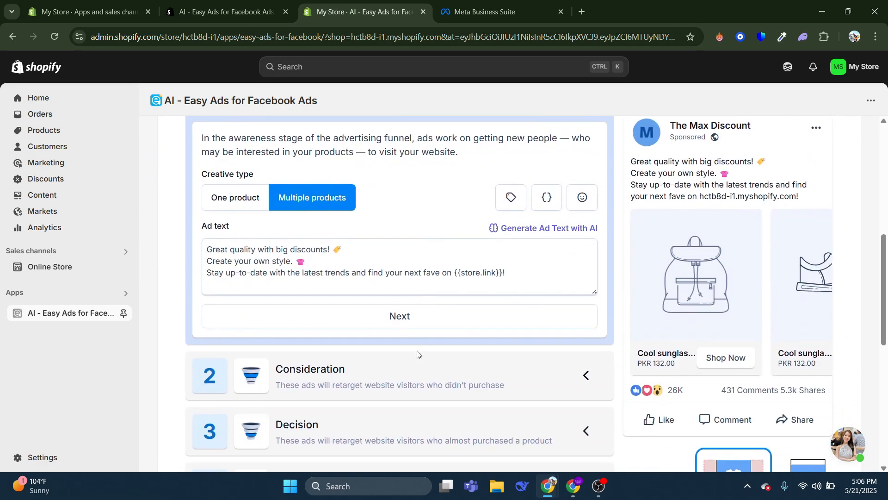
scroll(418, 354, "down", 1)
left_click(363, 331)
scroll(364, 329, "down", 2)
left_click(328, 261)
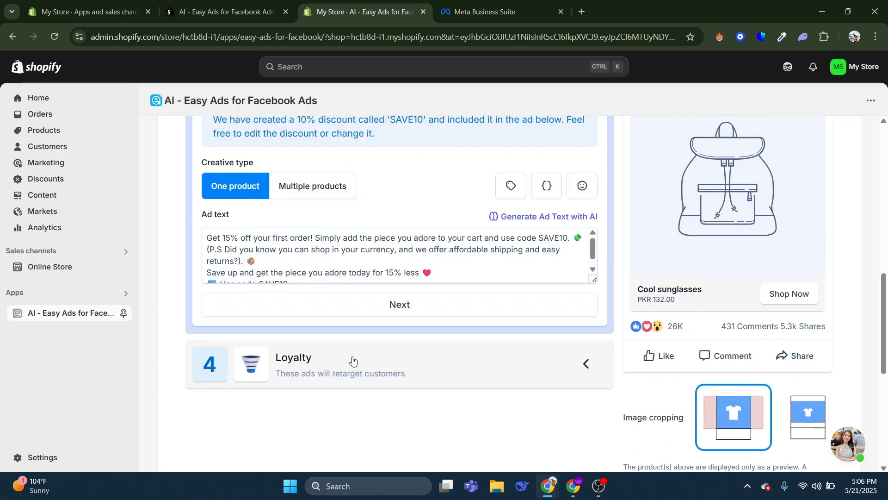
left_click(354, 361)
scroll(349, 369, "up", 3)
left_click(333, 278)
scroll(364, 362, "up", 2)
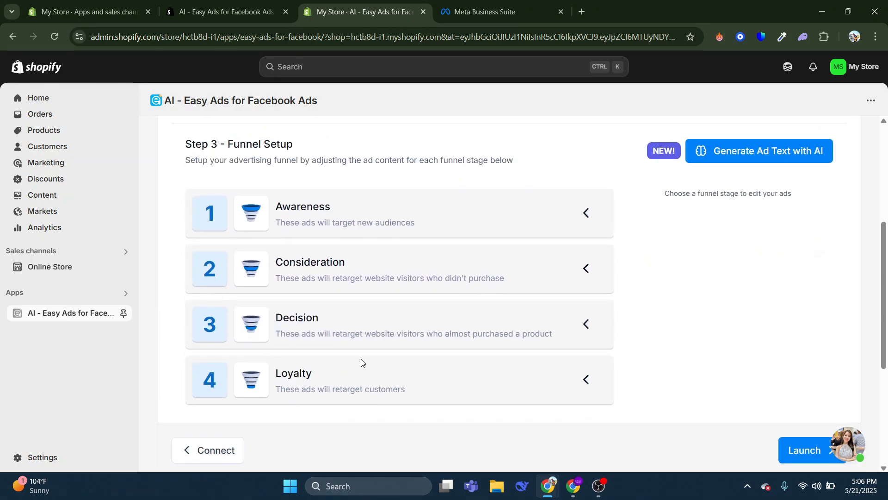
Step: Expand the Awareness stage under Funnel Setup and read its description
scroll(375, 366, "up", 2)
left_click_drag(227, 260, 294, 262)
left_click(534, 306)
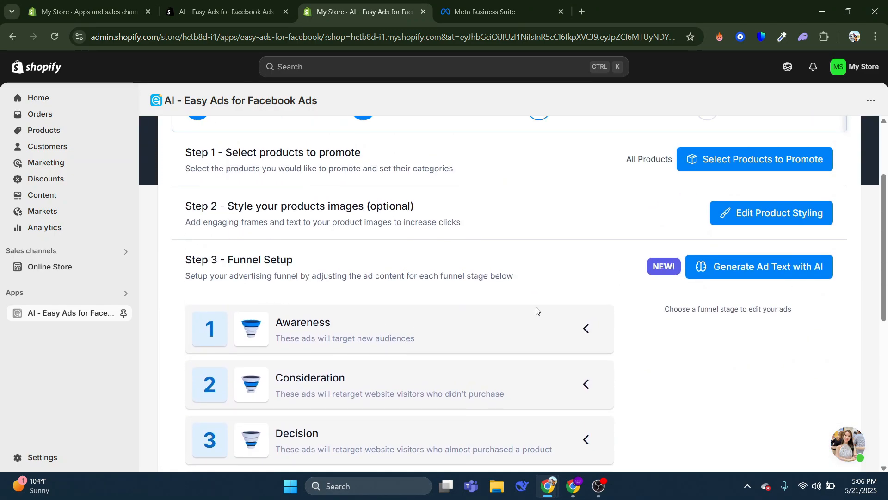
scroll(532, 310, "down", 2)
scroll(505, 325, "up", 1)
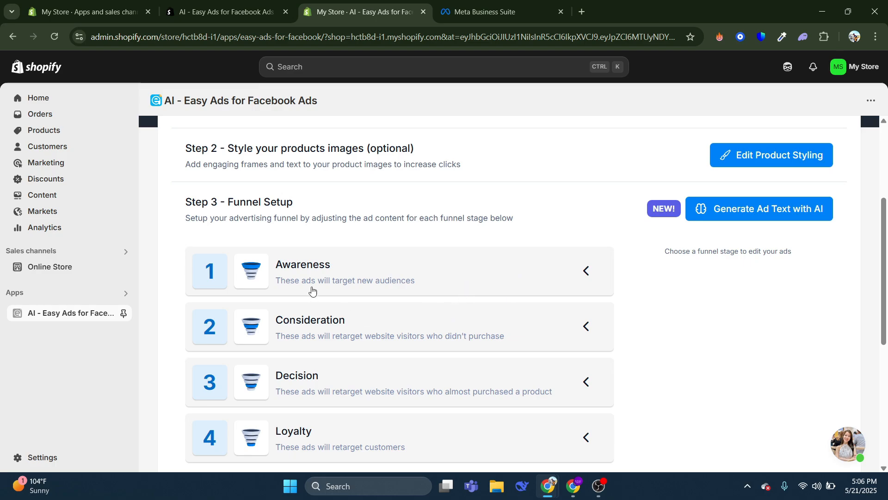
left_click(312, 287)
scroll(400, 314, "down", 1)
left_click_drag(202, 254, 458, 292)
left_click(457, 290)
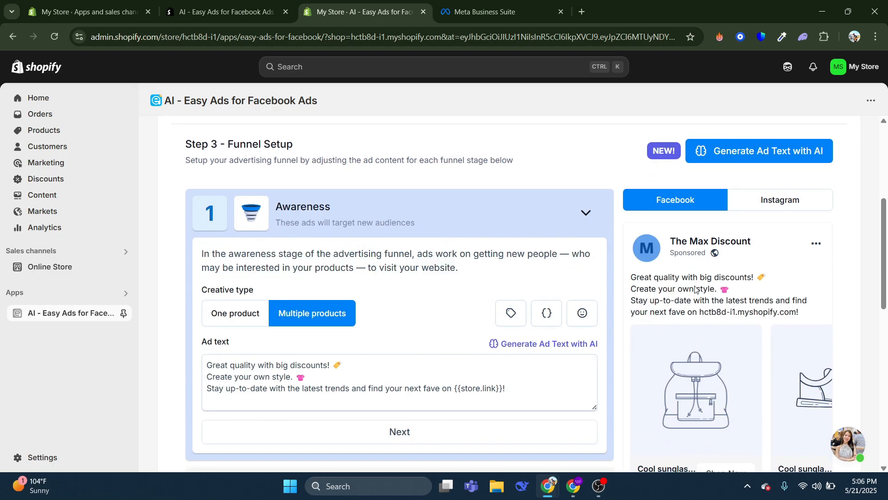
Step: Compare the Facebook and Instagram previews of the Awareness ad
scroll(698, 290, "down", 1)
scroll(746, 365, "up", 1)
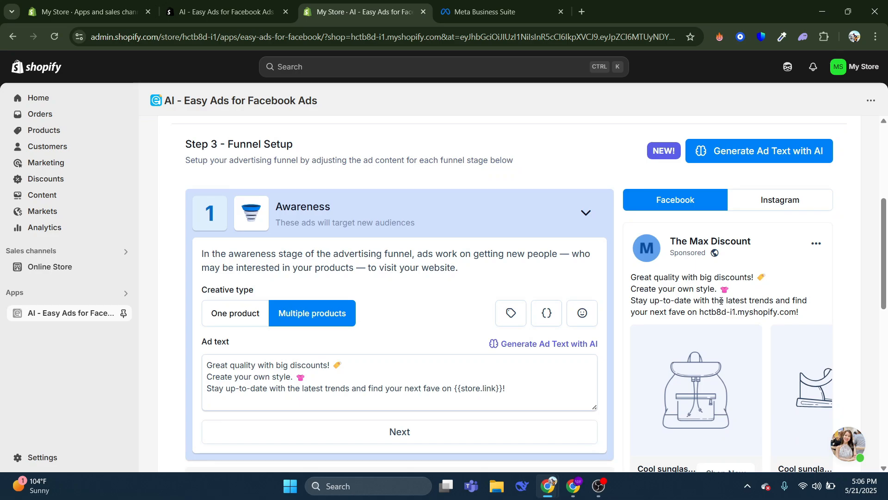
left_click(780, 199)
scroll(712, 334, "down", 1)
scroll(711, 335, "up", 2)
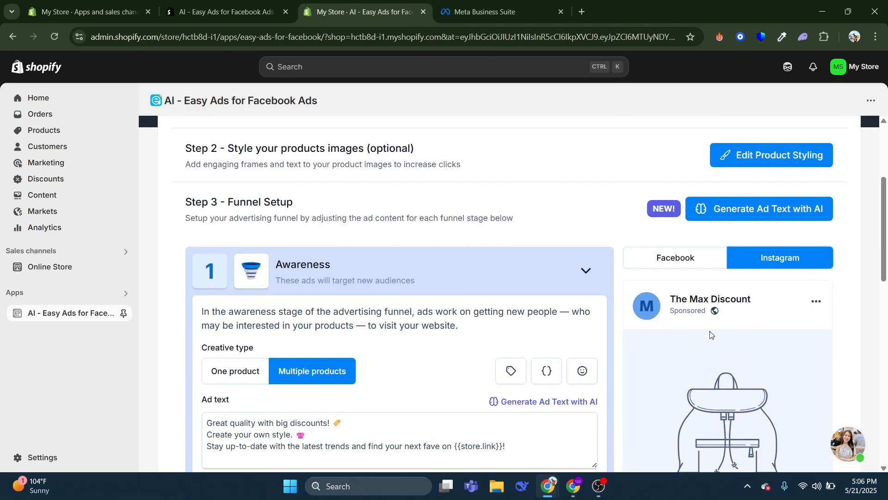
scroll(464, 288, "down", 2)
Step: Expand the Consideration stage and compare its ad preview for Facebook and Instagram
left_click(335, 318)
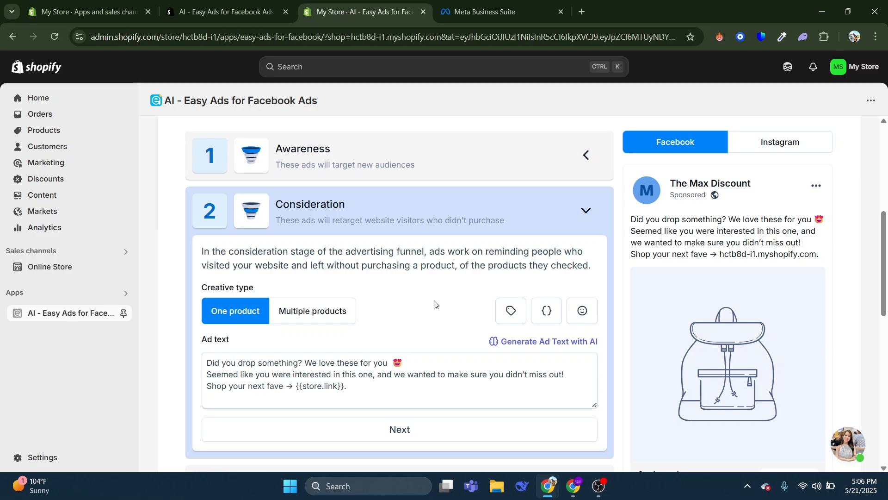
scroll(352, 298, "down", 1)
scroll(415, 310, "up", 1)
left_click(771, 151)
left_click(684, 143)
Step: Expand the Decision stage of the funnel to view its ad text and preview
scroll(363, 264, "down", 1)
scroll(362, 262, "down", 2)
left_click(419, 259)
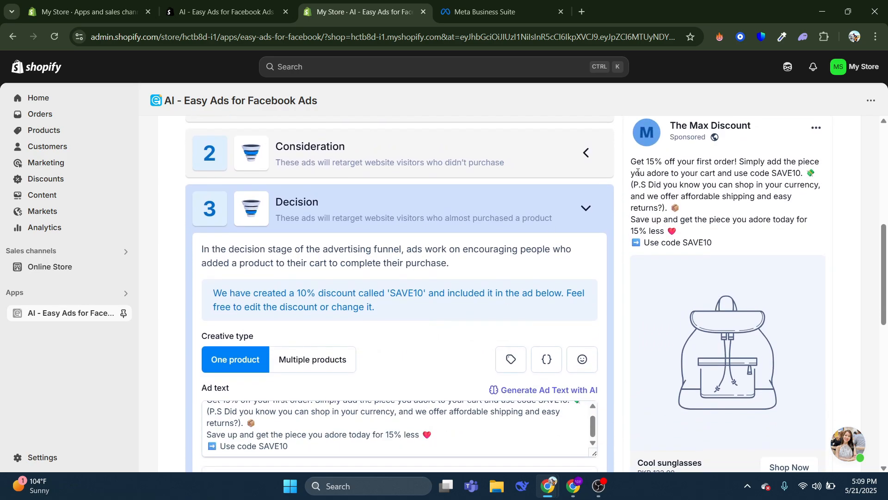
Step: Open the AI ad text generator for the Decision ad and examine its language and product description fields
left_click_drag(634, 164, 728, 164)
left_click(758, 186)
scroll(385, 302, "down", 1)
left_click(532, 332)
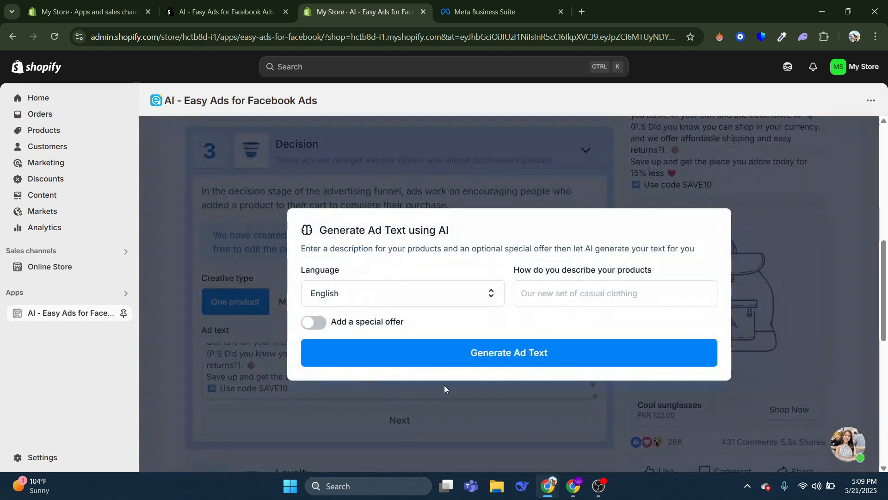
left_click(383, 293)
left_click(383, 293)
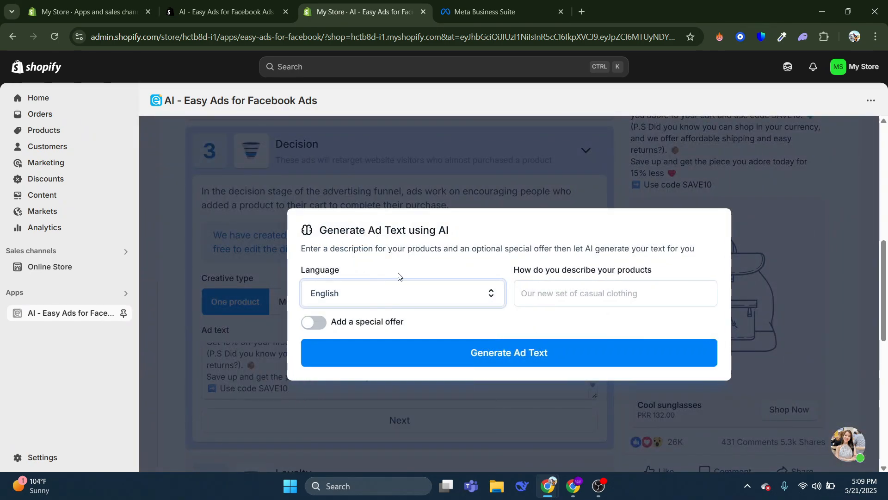
scroll(399, 283, "down", 1)
scroll(399, 283, "up", 1)
left_click(570, 291)
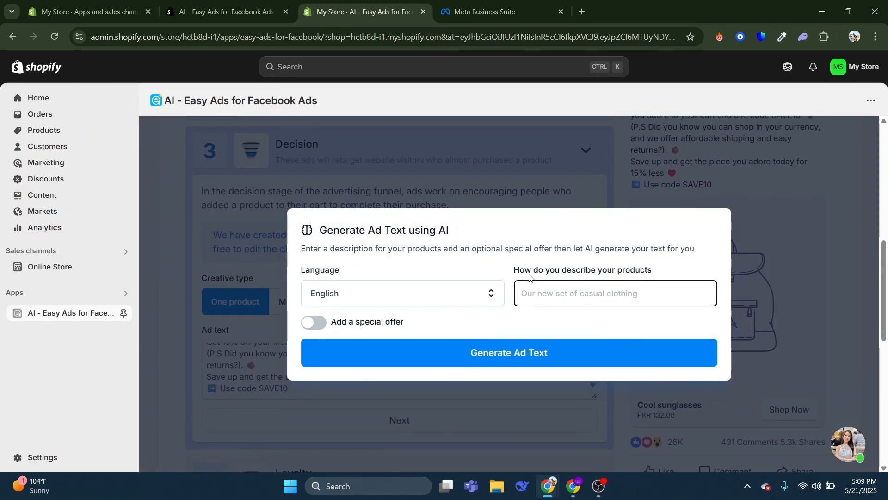
left_click(616, 318)
Step: Inspect the optional special offer field in the AI ad text generator and leave it without generating any text
left_click(314, 322)
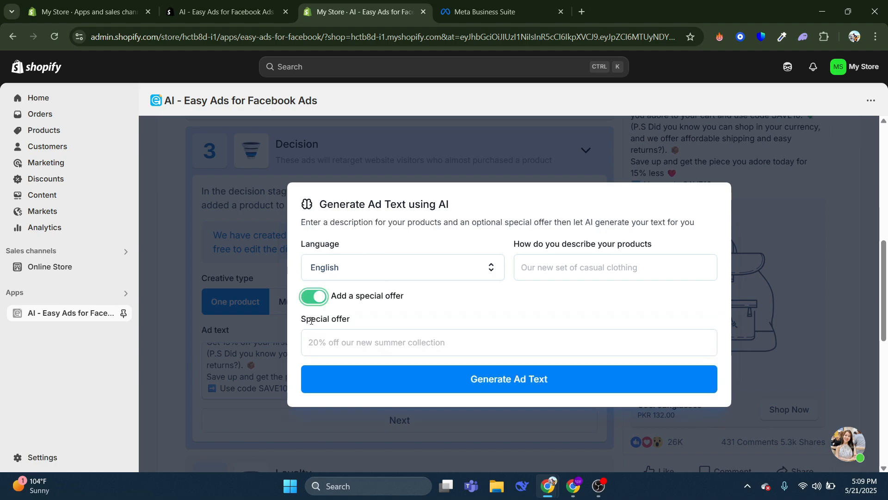
left_click(316, 299)
left_click(314, 322)
left_click(315, 296)
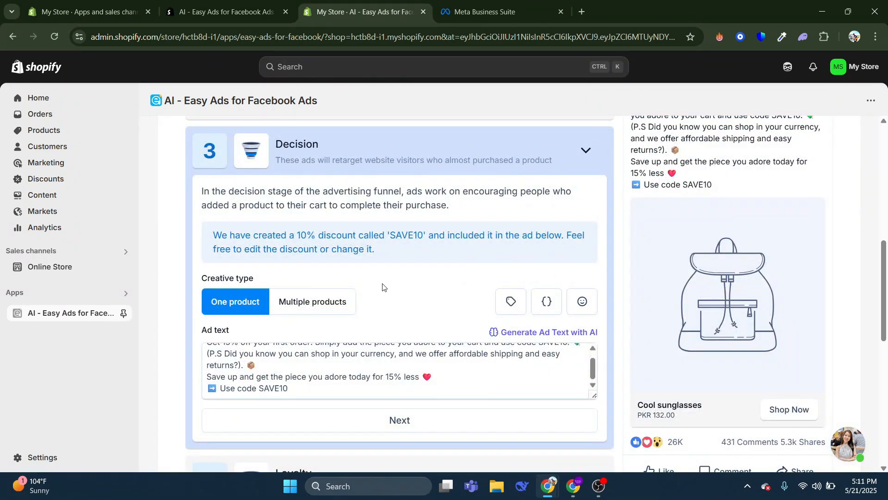
Step: Compare the Multiple products and One product creative types for the Decision ad, ending on One product
left_click(322, 308)
scroll(322, 308, "up", 1)
left_click(236, 363)
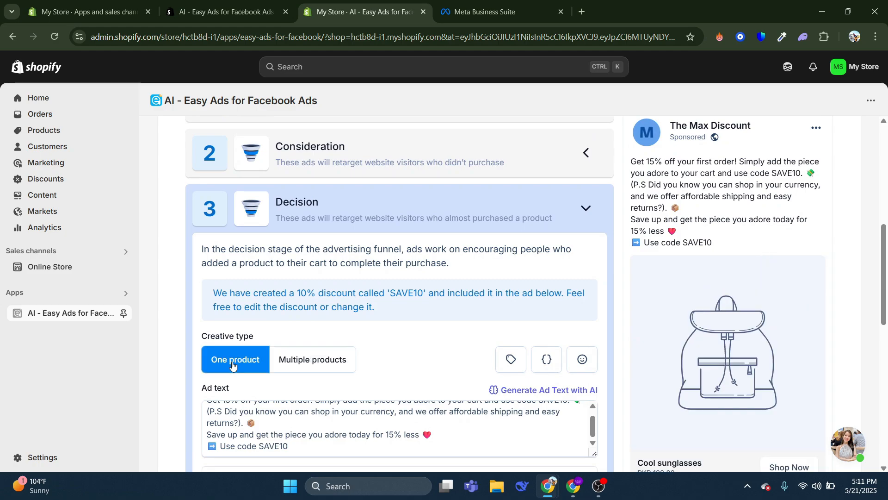
left_click(330, 356)
left_click(243, 357)
Step: Advance from the Decision stage to the Loyalty stage and read its description and previewed ad text
scroll(407, 285, "down", 1)
scroll(407, 286, "down", 3)
left_click(390, 315)
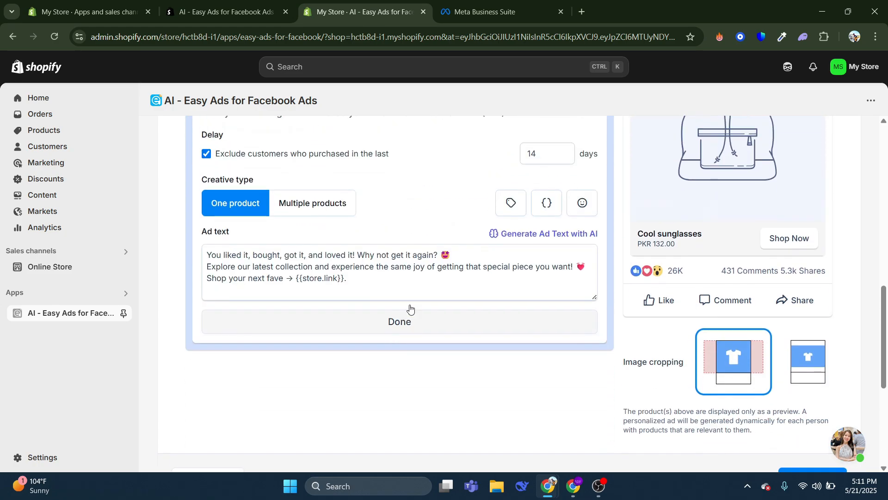
scroll(411, 307, "up", 4)
scroll(401, 355, "down", 1)
scroll(401, 355, "up", 1)
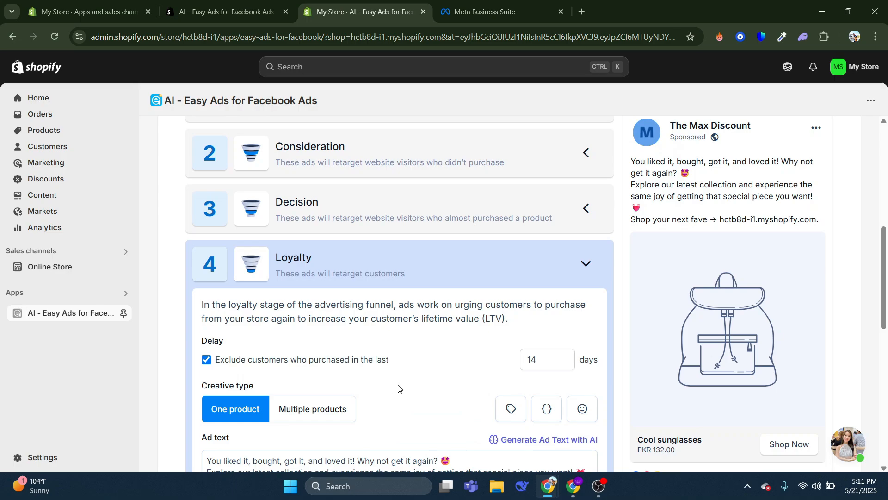
left_click_drag(632, 161, 719, 182)
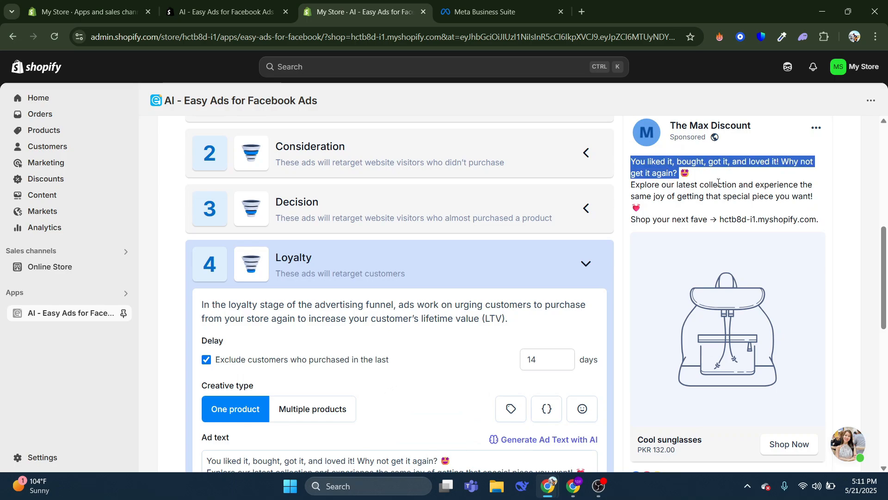
Step: Review the Loyalty stage's delay, creative type and ad text settings, and reopen the Consideration stage to check its ad
scroll(426, 313, "down", 2)
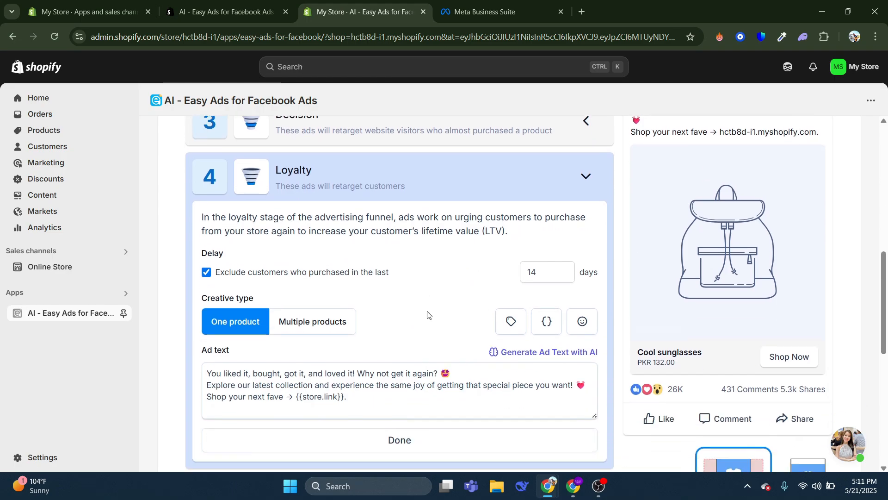
scroll(415, 333, "up", 3)
scroll(492, 311, "up", 1)
scroll(444, 321, "down", 4)
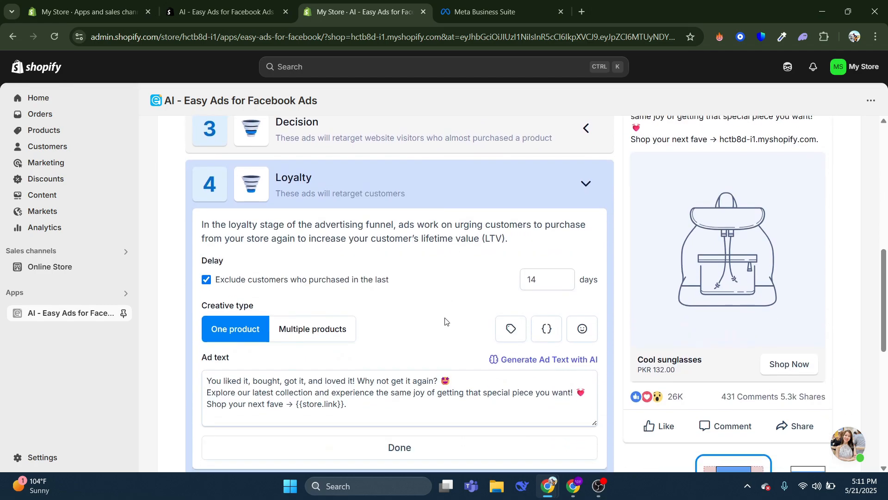
scroll(432, 331, "up", 2)
scroll(434, 336, "up", 1)
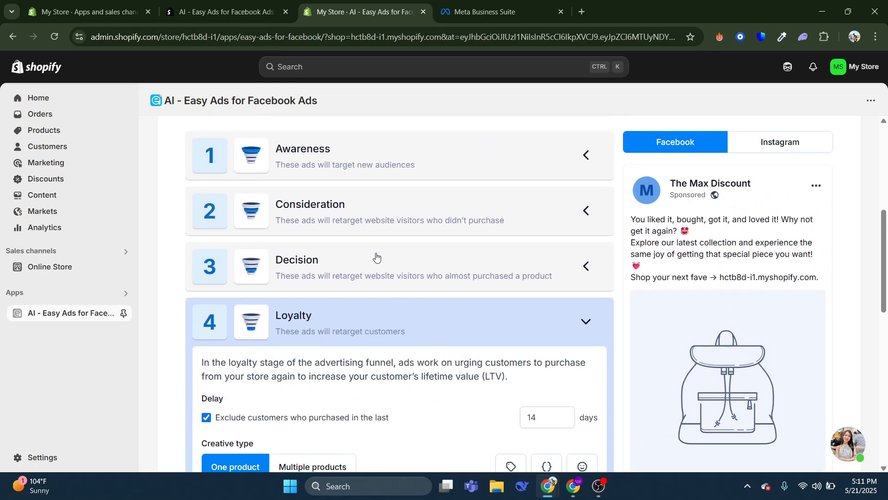
left_click(377, 225)
scroll(397, 284, "down", 5)
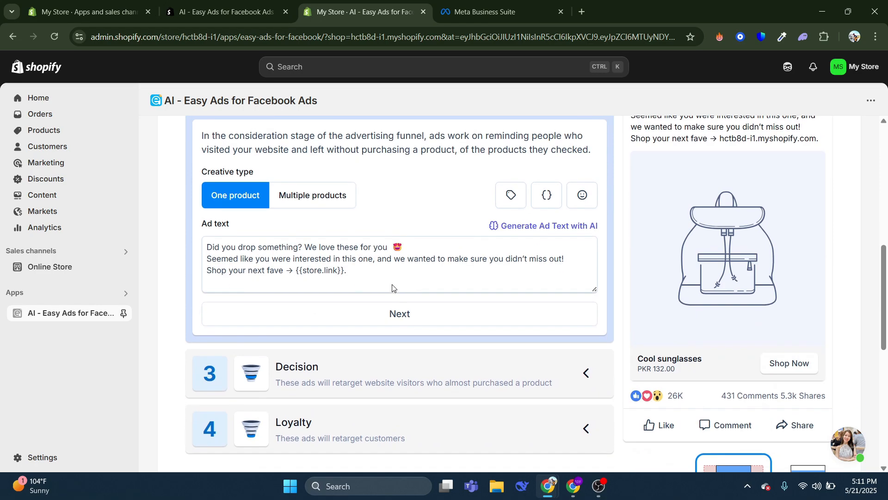
Step: Continue to the Launch stage of the setup and look over its targeting, daily budget and AI Automation settings
left_click(803, 380)
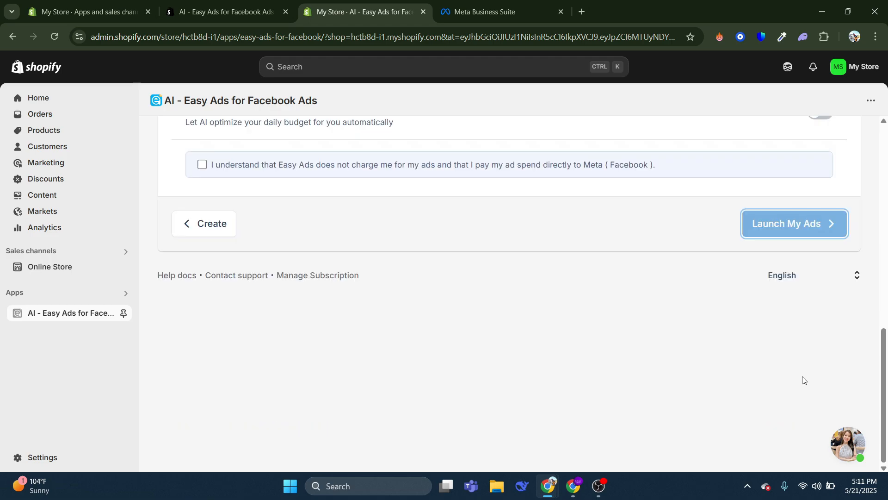
scroll(460, 303, "up", 4)
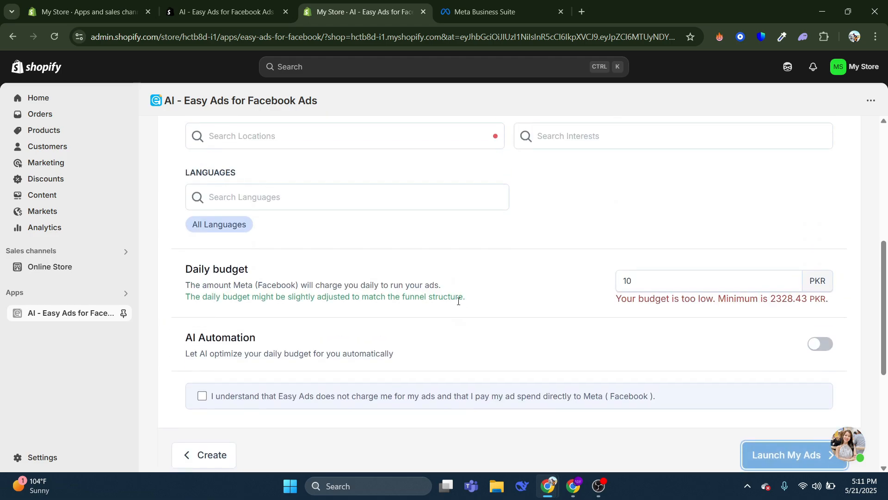
scroll(458, 301, "up", 6)
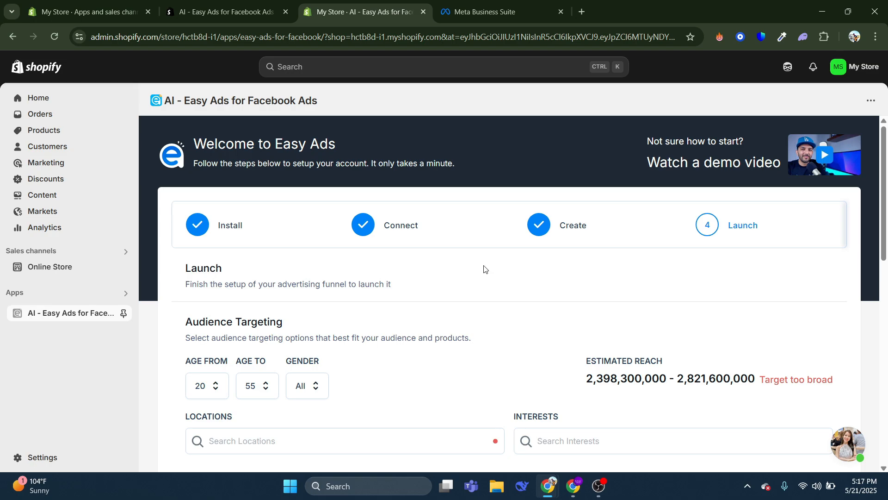
Step: Set the audience targeting age range from 18 to 40
scroll(467, 273, "down", 3)
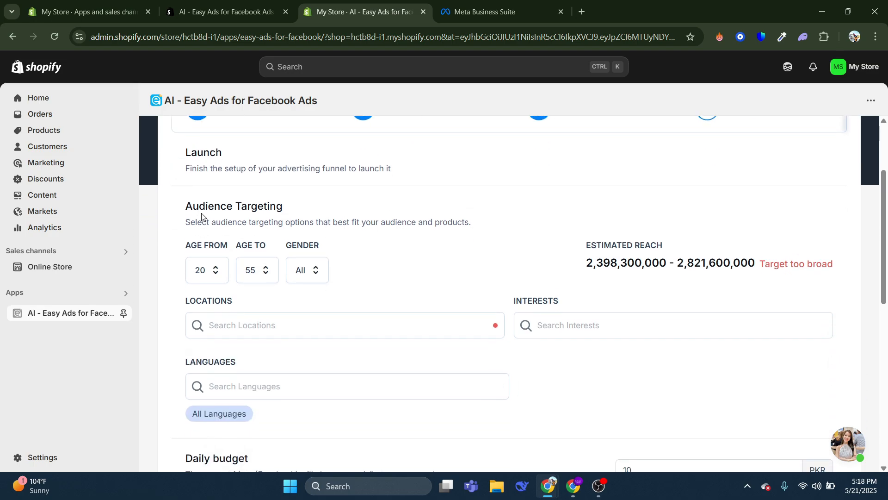
left_click(207, 270)
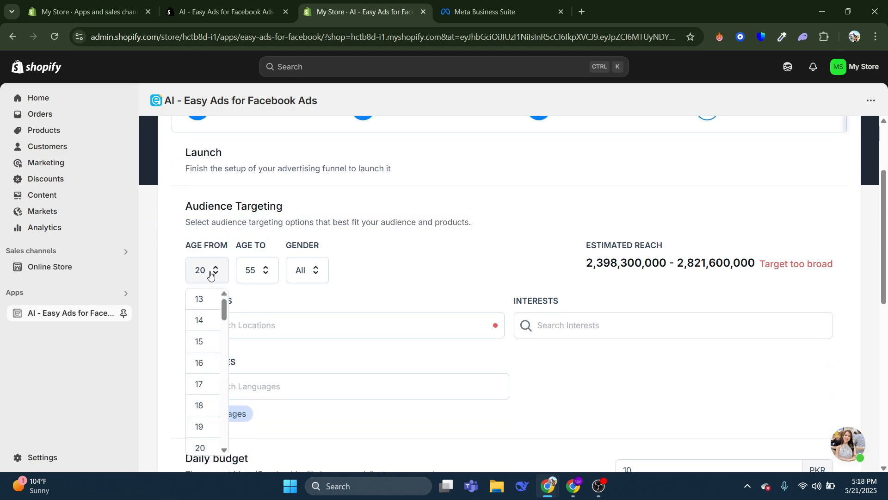
left_click(199, 403)
left_click(258, 271)
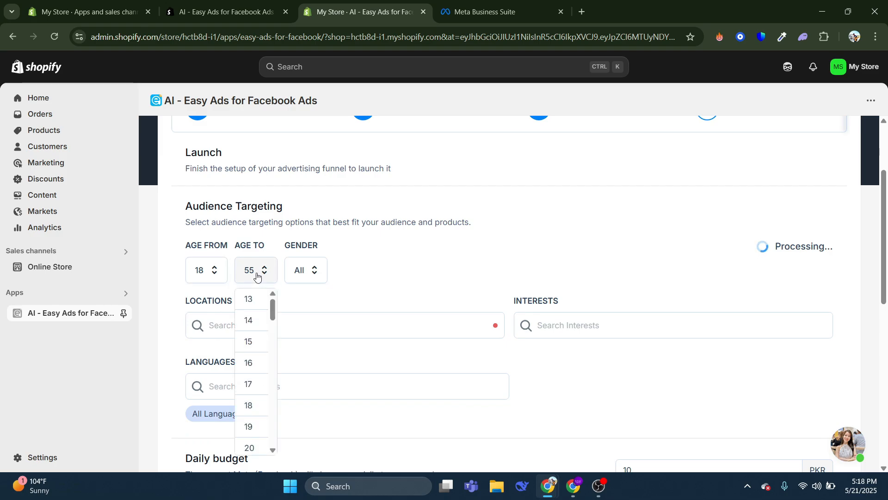
scroll(262, 347, "down", 7)
scroll(262, 348, "down", 3)
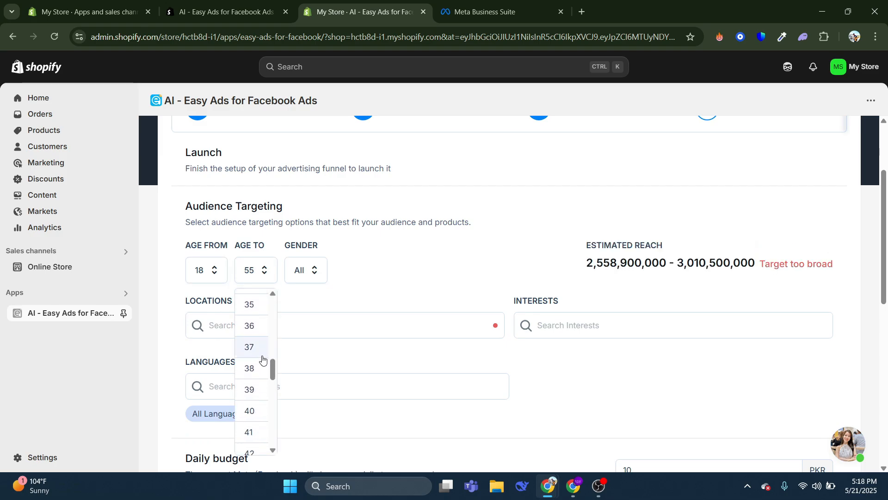
left_click(254, 407)
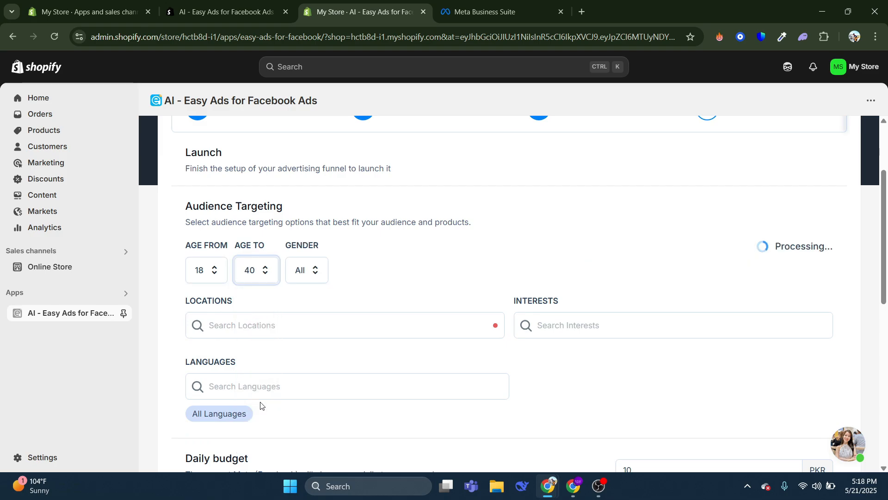
Step: Try Male as the target gender and return the setting to All
left_click(303, 271)
left_click(303, 299)
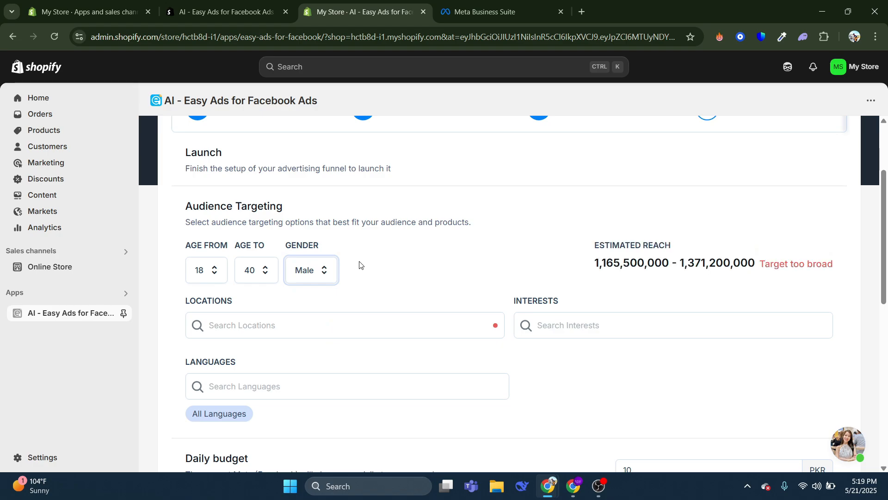
left_click(310, 274)
left_click(300, 340)
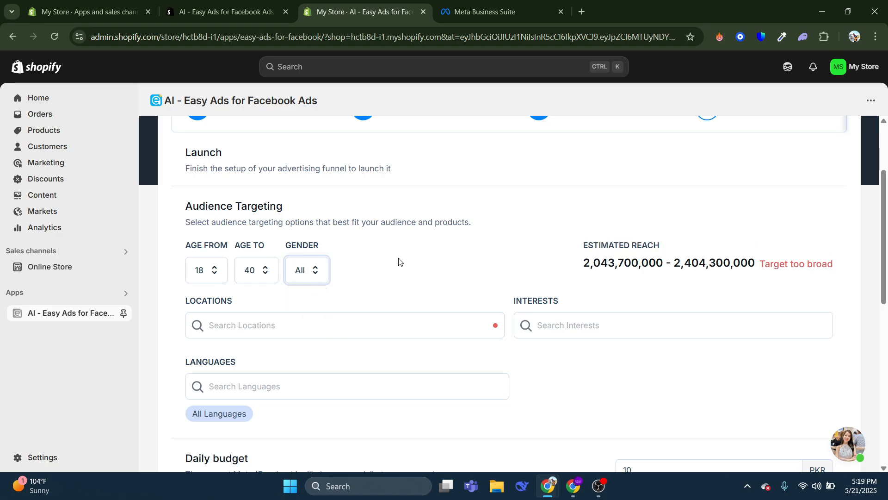
Step: Add Australia as a target location for the ads
scroll(401, 261, "down", 1)
left_click(258, 267)
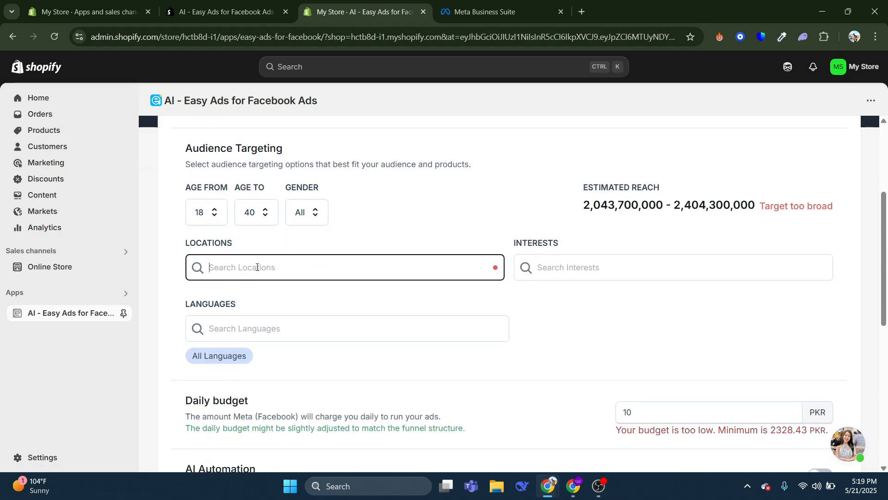
scroll(324, 333, "down", 3)
scroll(351, 351, "down", 4)
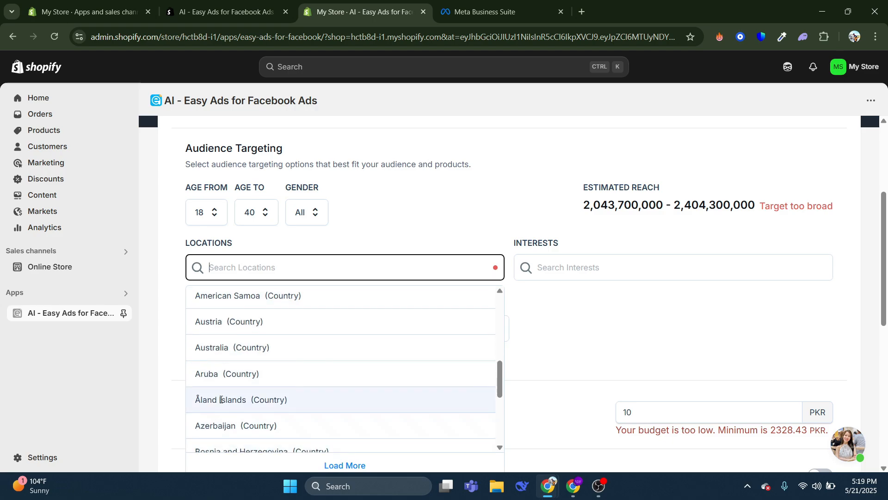
left_click(305, 345)
Step: Browse the list of available target countries and close it without adding another location
left_click(287, 268)
scroll(273, 340, "down", 5)
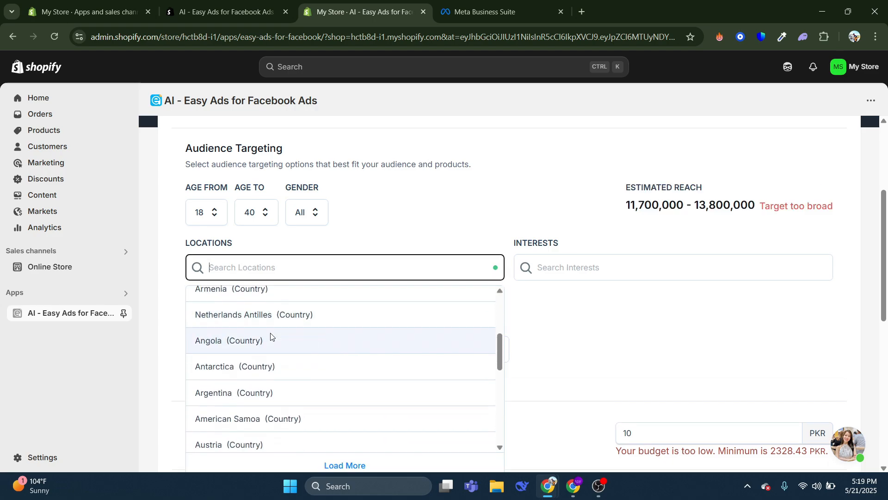
scroll(309, 376, "down", 2)
scroll(259, 305, "up", 6)
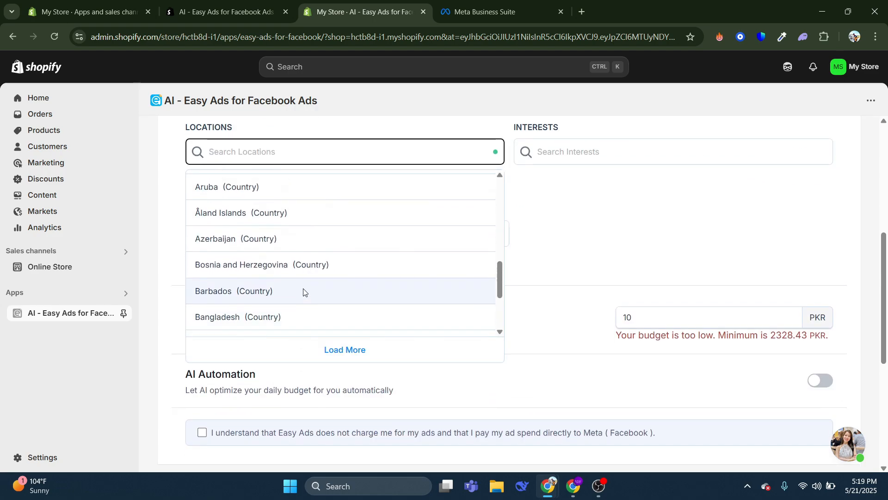
scroll(251, 262, "up", 5)
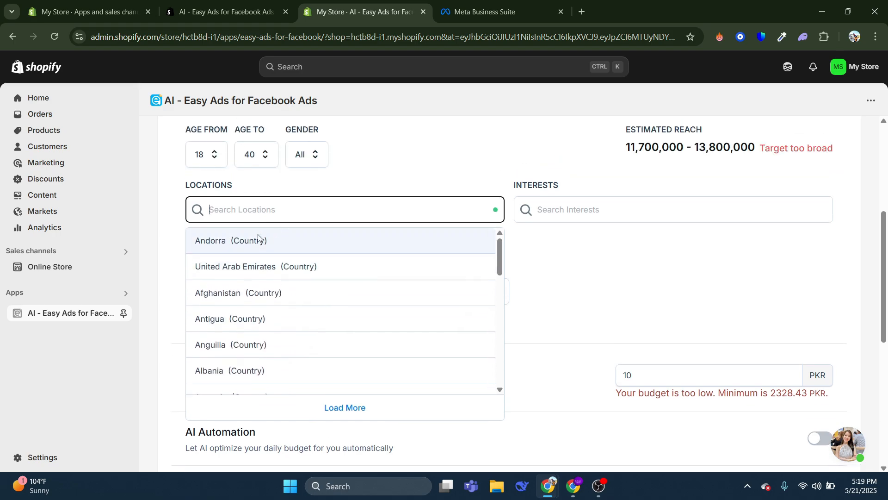
left_click(502, 276)
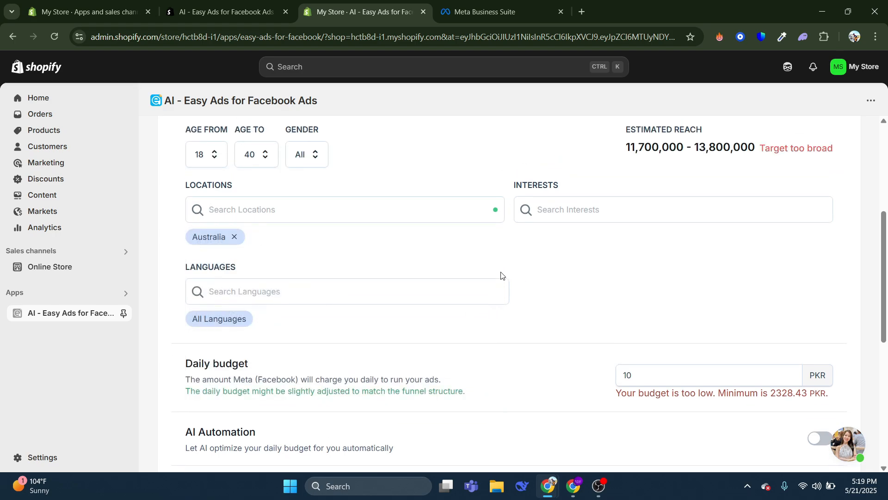
Step: Add English (US) and French (France) as the target audience languages
left_click(229, 293)
left_click(238, 322)
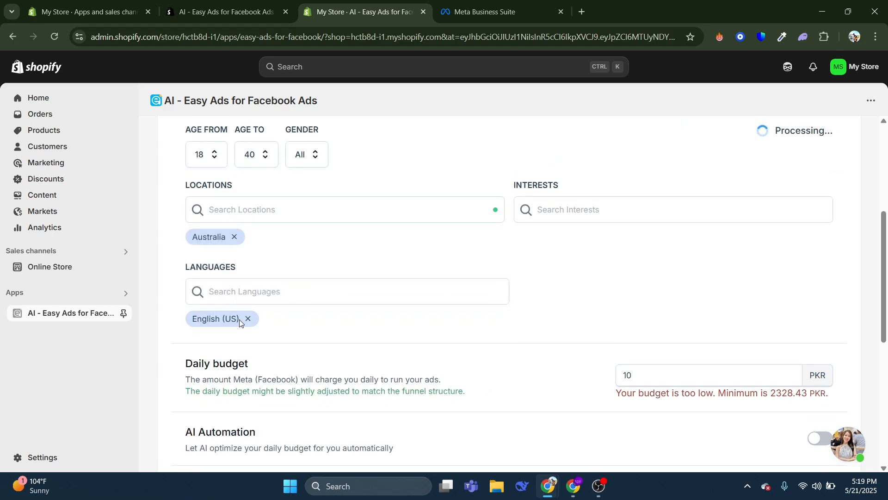
left_click(253, 292)
scroll(284, 334, "down", 2)
scroll(284, 334, "up", 5)
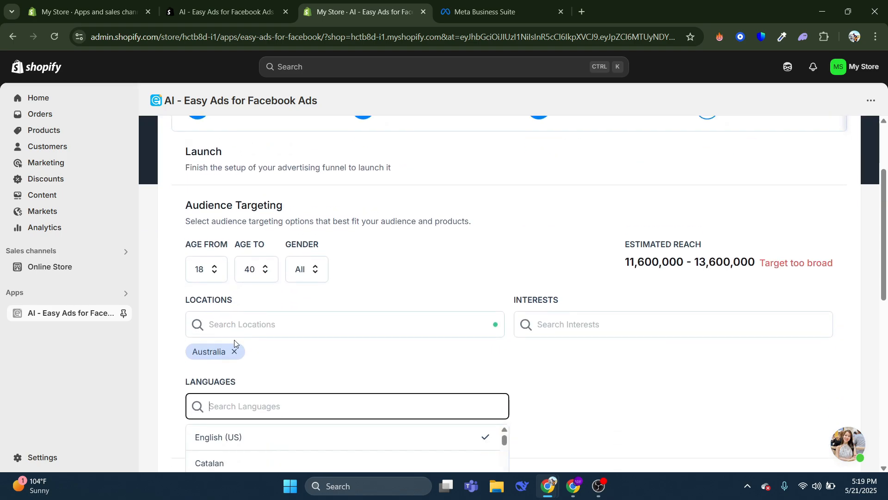
scroll(234, 340, "down", 2)
type("fre")
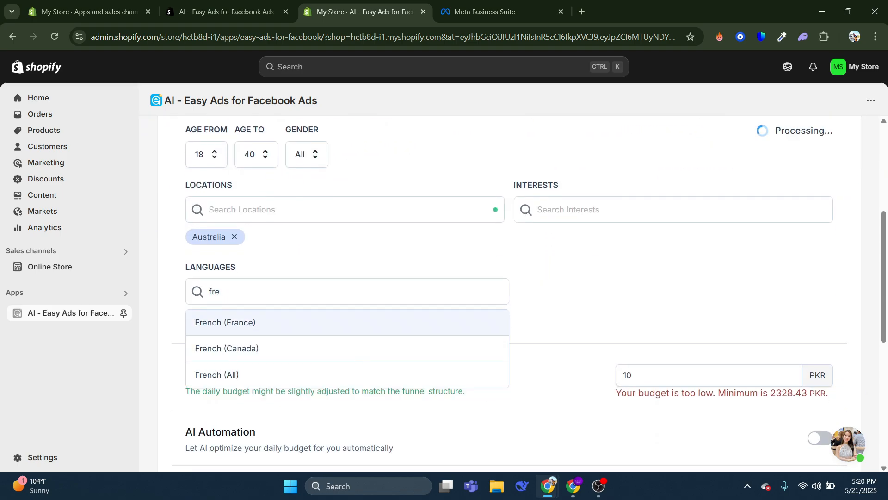
left_click(253, 323)
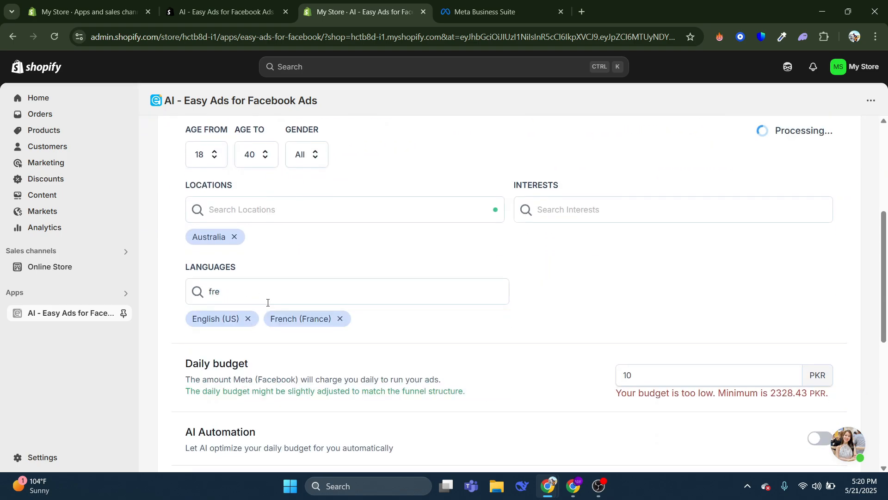
Step: Add Watch (accessories) and Smartwatch (consumer electronics) as target interests for the audience
scroll(390, 288, "down", 2)
scroll(388, 292, "up", 2)
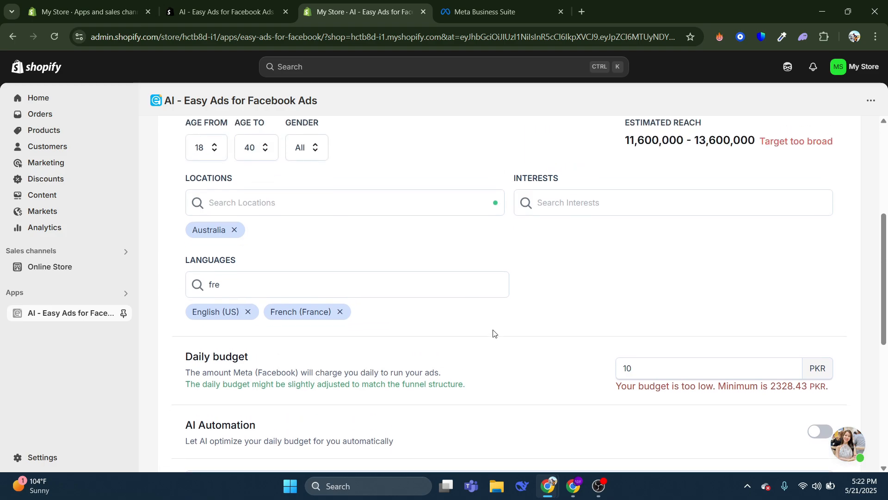
scroll(622, 270, "up", 1)
left_click(597, 274)
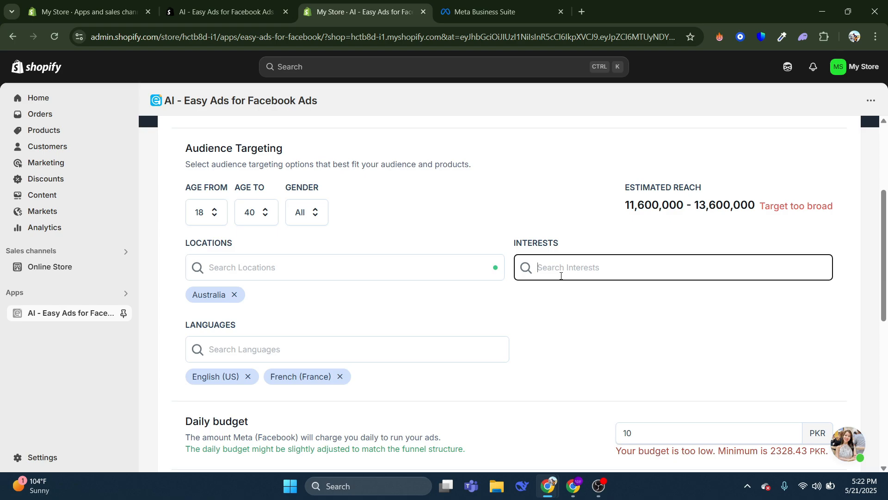
type("watch")
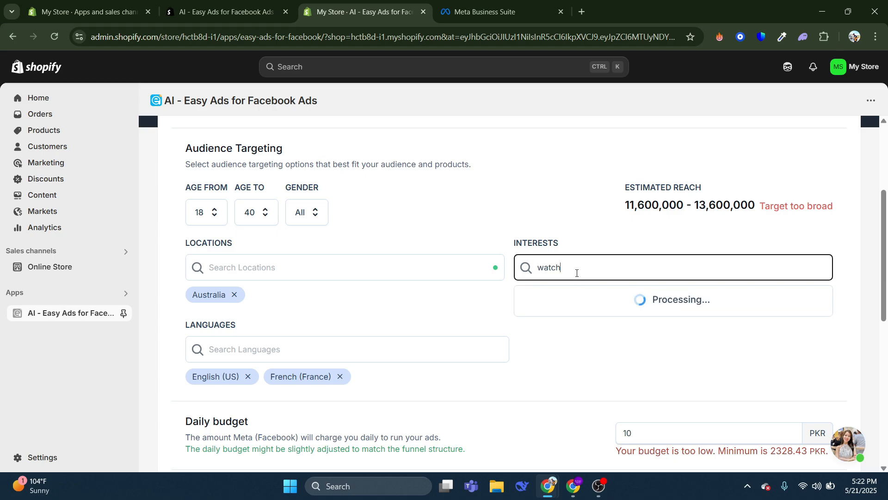
left_click(569, 301)
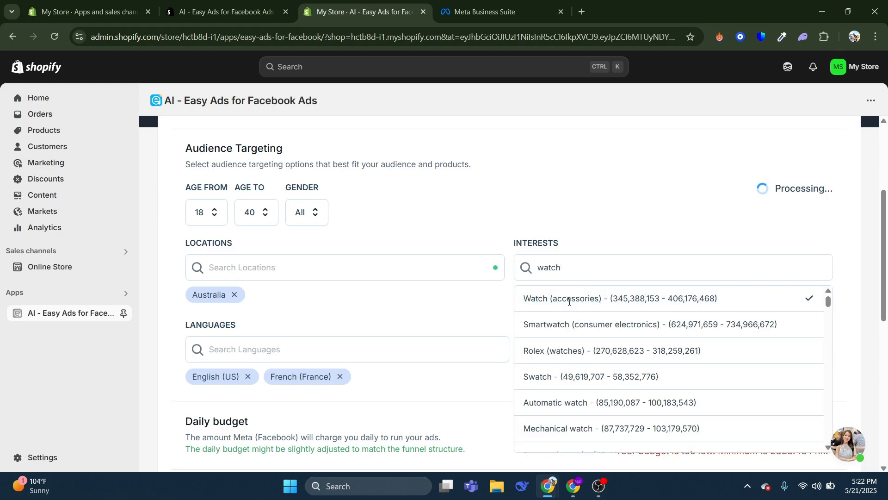
left_click(556, 327)
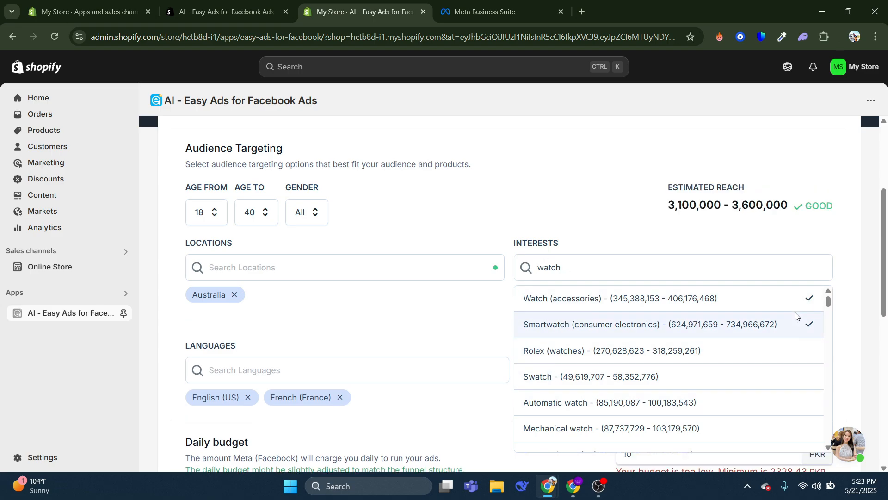
Step: Set the daily budget for the ads to 3000 PKR
scroll(597, 289, "down", 3)
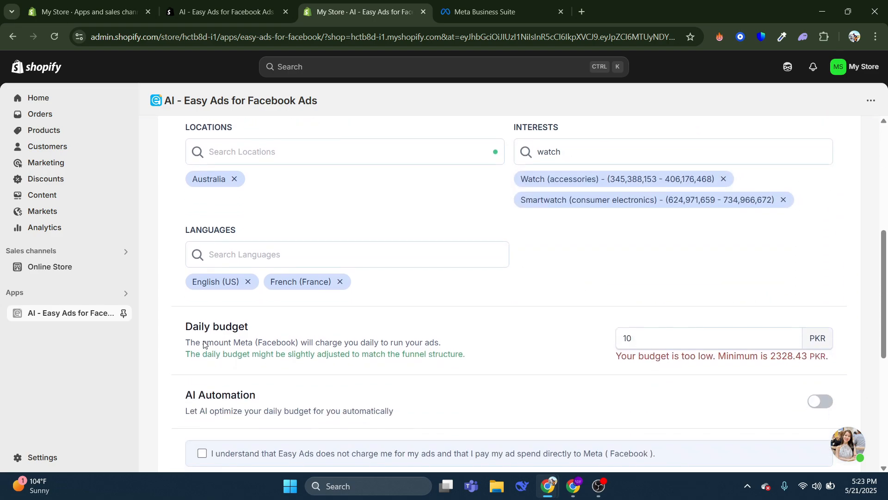
left_click_drag(175, 326, 304, 327)
left_click(572, 318)
double_click(629, 339)
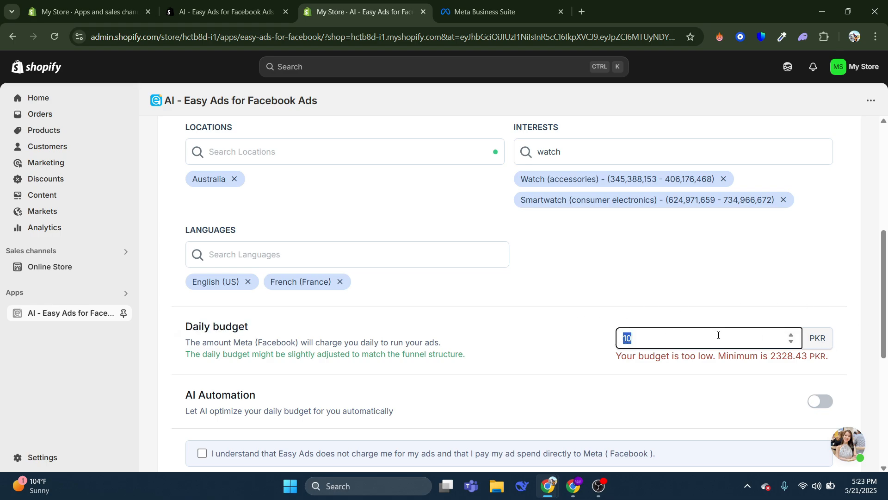
type("3000")
double_click(821, 335)
left_click(839, 347)
scroll(746, 340, "down", 1)
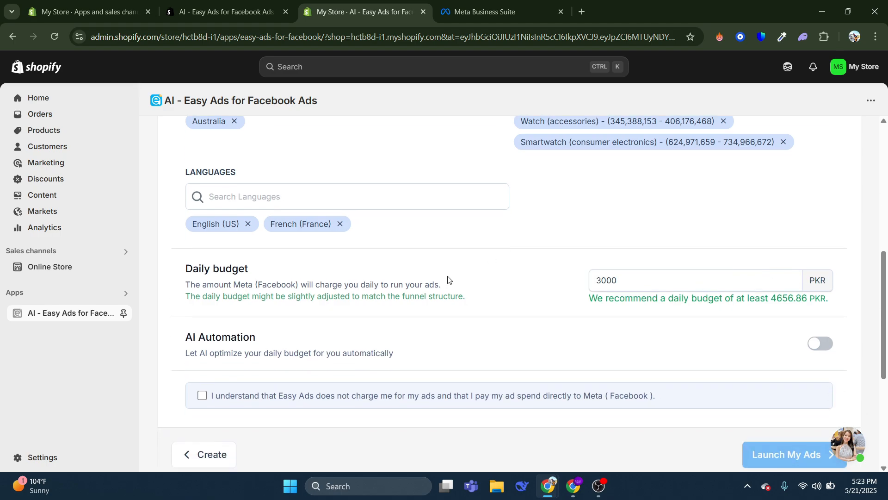
Step: Read the daily budget description and the acknowledgement about paying ad spend directly to Meta
left_click_drag(185, 288, 480, 293)
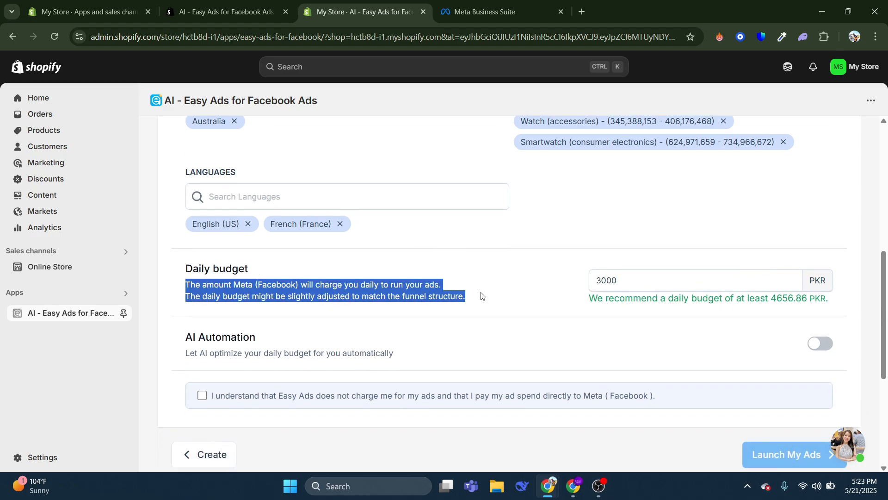
left_click(454, 290)
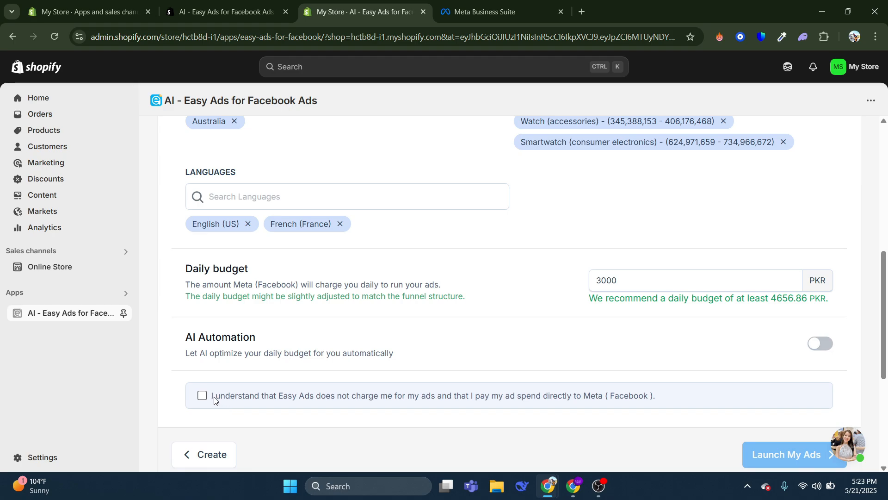
left_click_drag(214, 398, 662, 401)
left_click(522, 417)
scroll(389, 396, "down", 1)
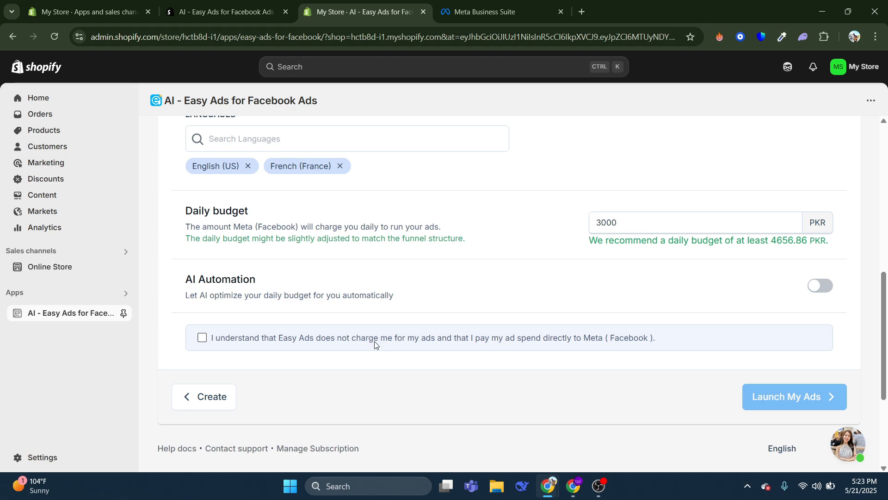
scroll(602, 258, "up", 1)
scroll(275, 283, "down", 1)
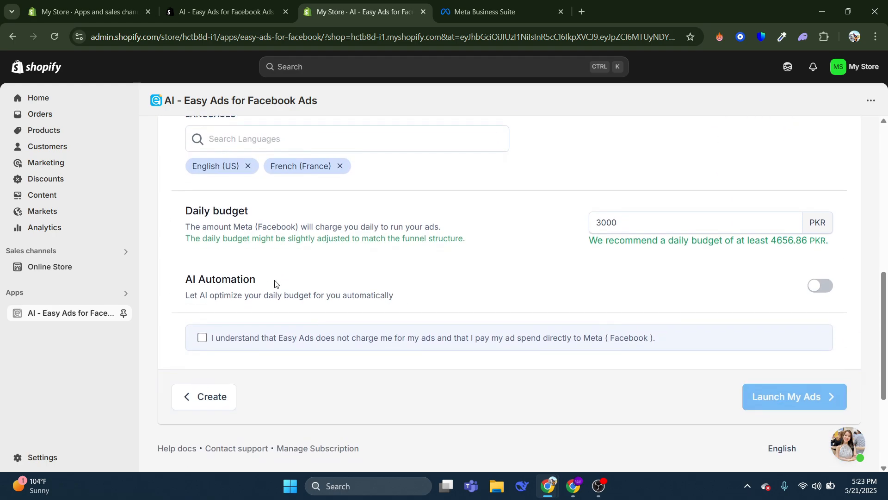
Step: Enable AI Automation for the daily budget and set its maximum daily budget to 3500 PKR
left_click_drag(192, 280, 426, 292)
left_click(428, 292)
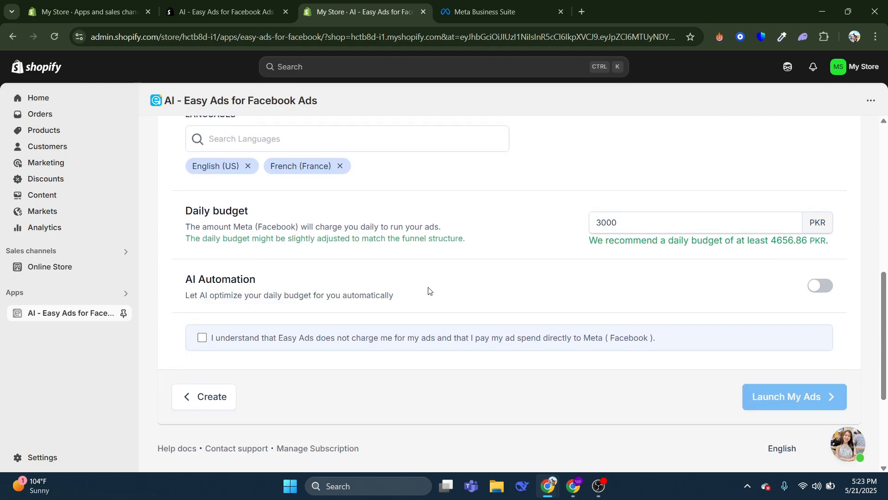
left_click(815, 291)
scroll(452, 303, "down", 1)
left_click_drag(179, 277, 429, 294)
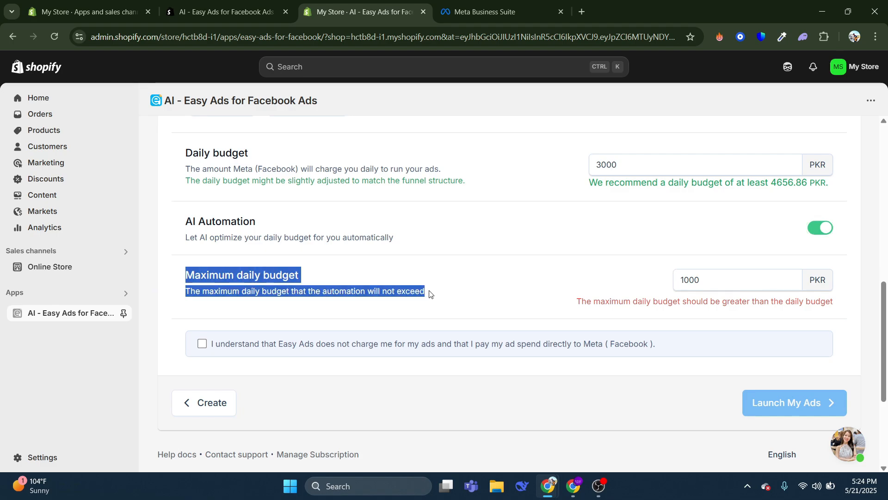
left_click(429, 294)
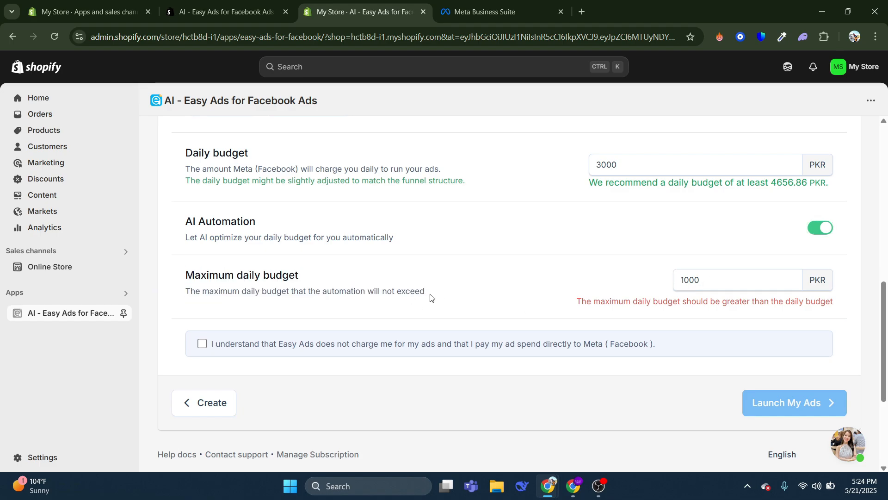
left_click_drag(712, 280, 674, 280)
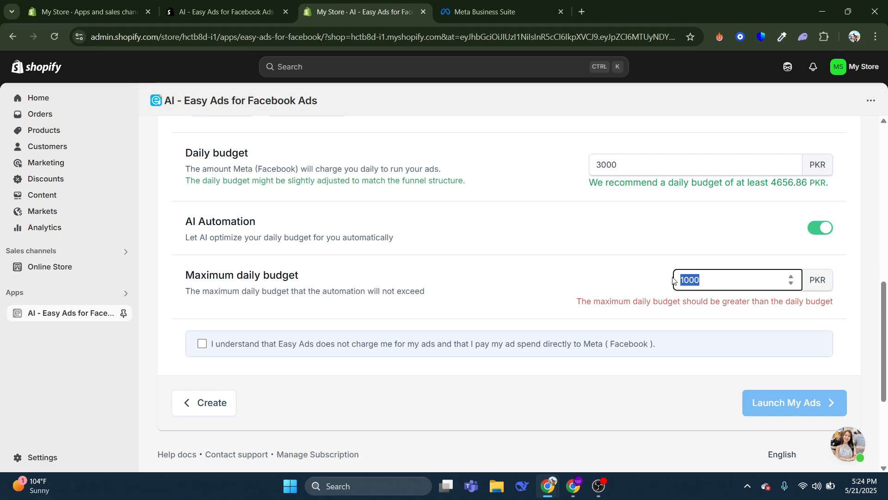
type("3500")
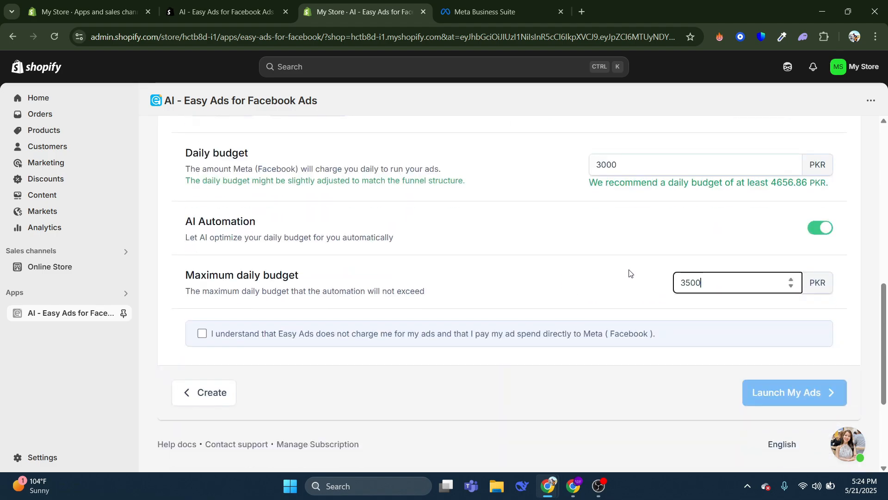
left_click(578, 306)
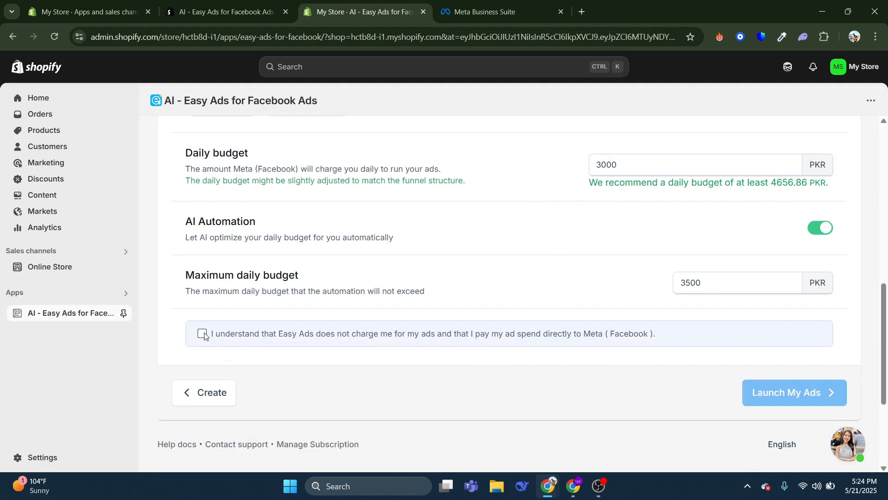
Step: Accept the acknowledgement that ad spend is paid directly to Meta and launch the ads
left_click(203, 334)
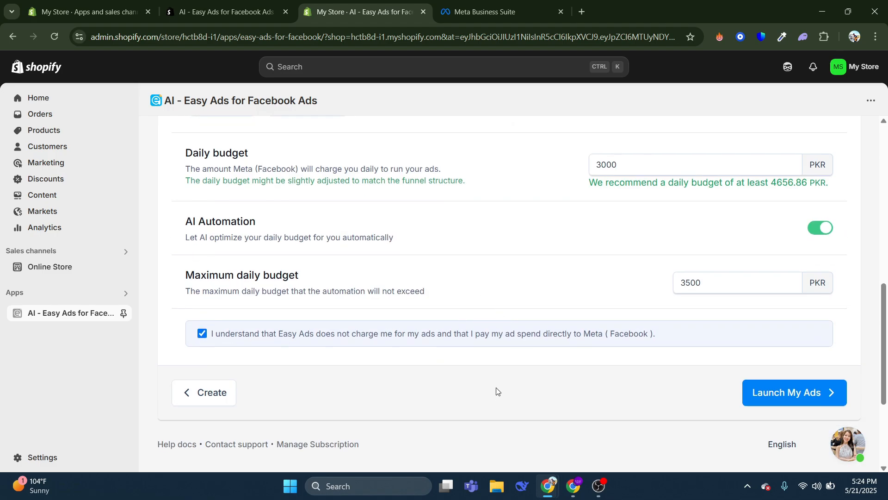
left_click(789, 393)
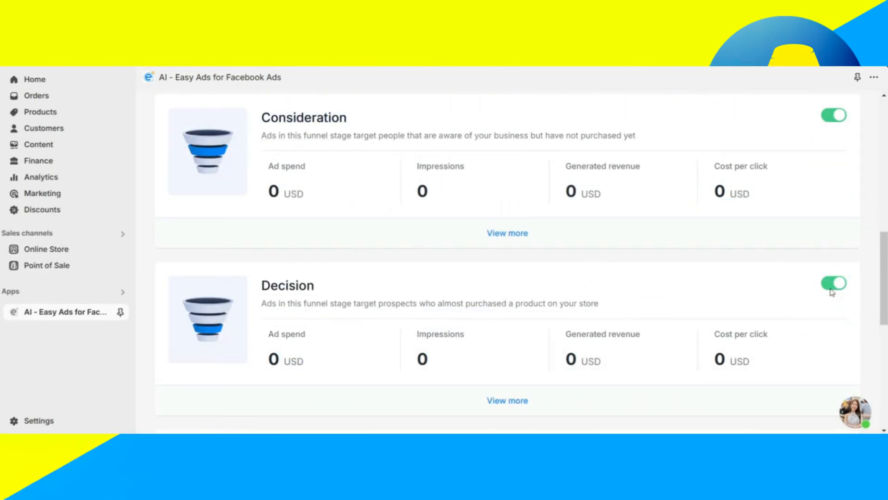
Step: Review the advertising funnel stages down to Loyalty on the dashboard and open the campaign settings
scroll(831, 291, "down", 5)
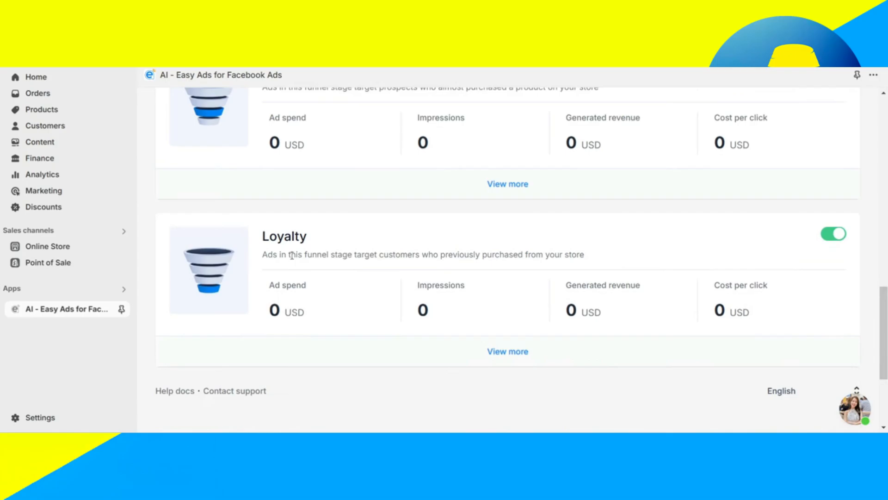
scroll(292, 255, "up", 15)
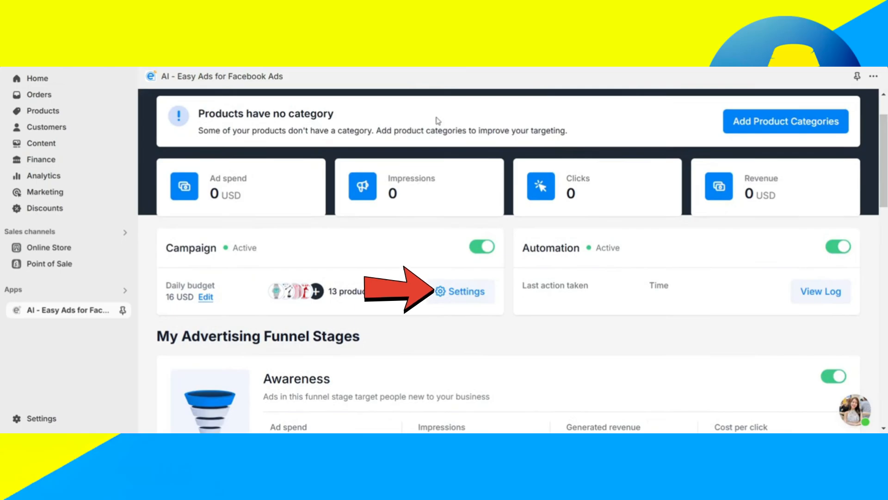
left_click(461, 292)
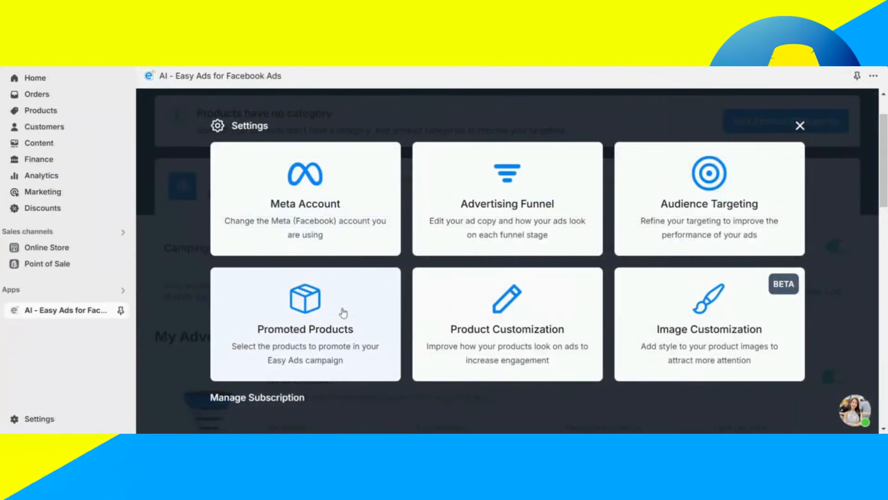